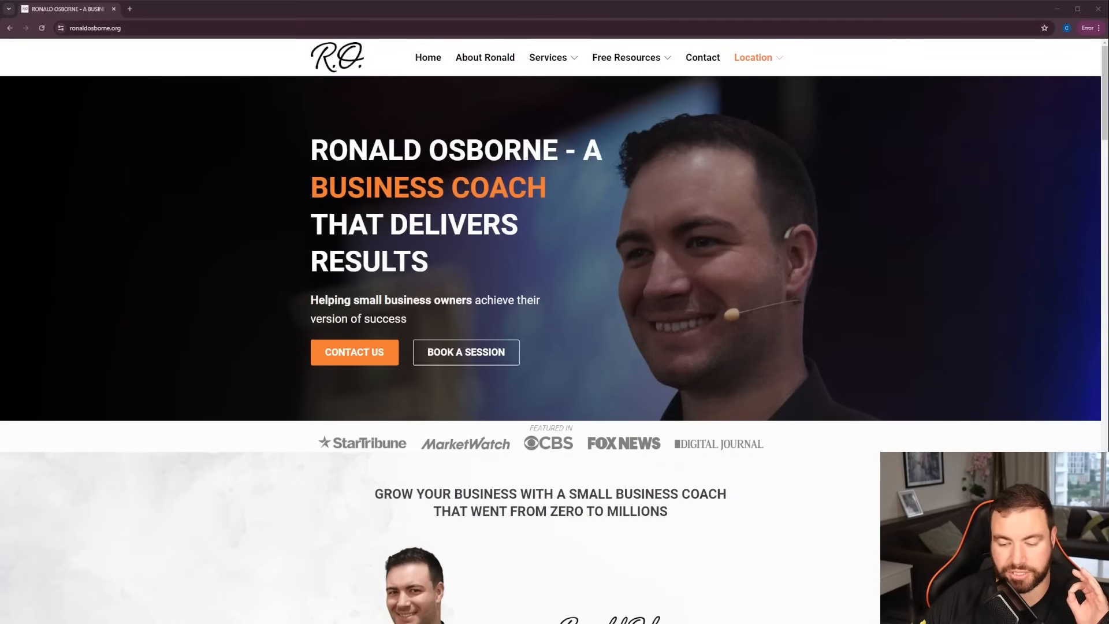
Open Google Forms in a new browser tab and create a blank form
{"action": "left_click", "coordinate": [130, 9]}
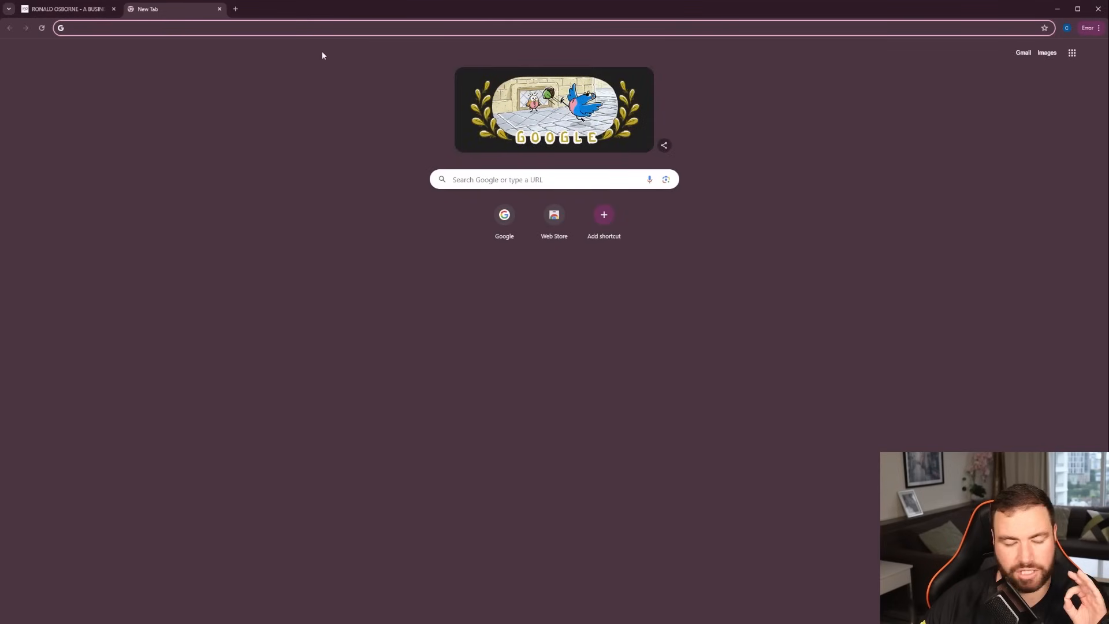
{"action": "left_click", "coordinate": [1073, 54]}
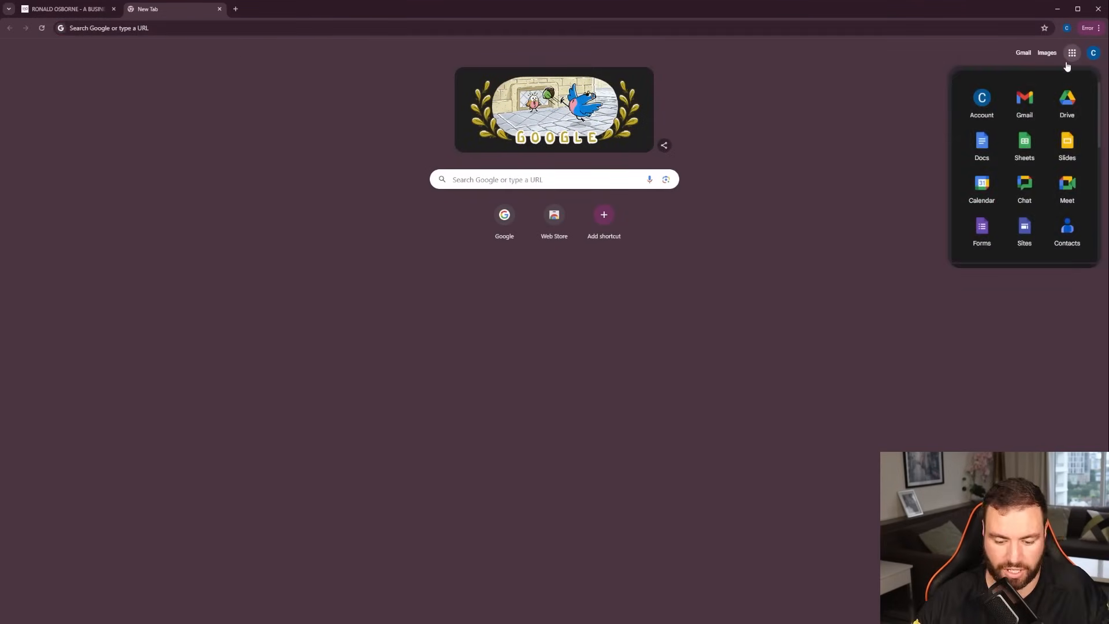
{"action": "key", "text": "ctrl+plus"}
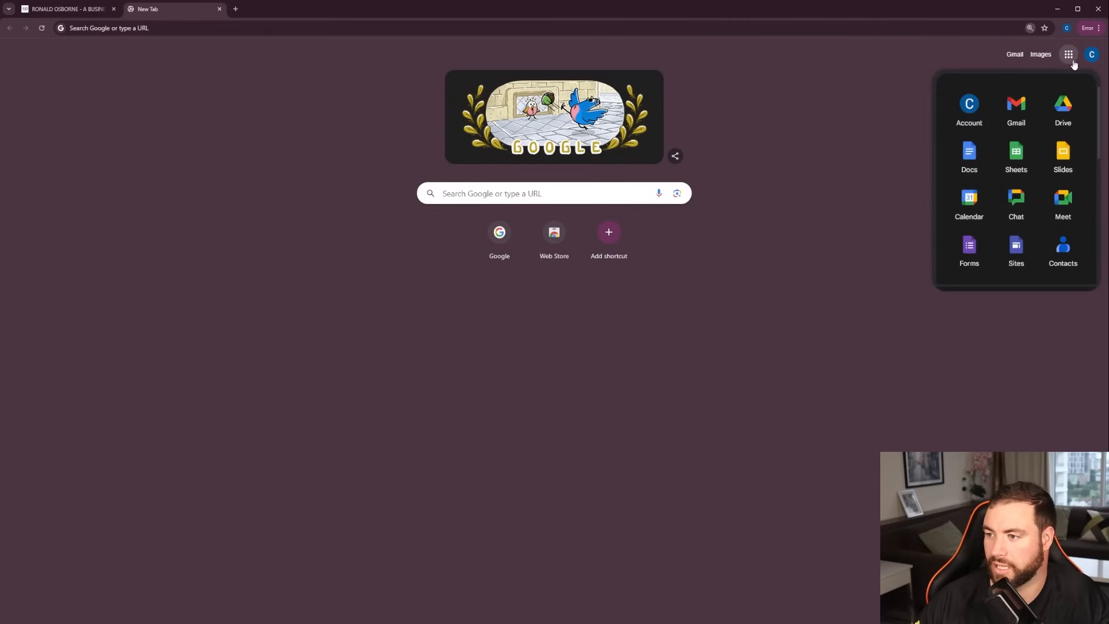
{"action": "left_click", "coordinate": [970, 255]}
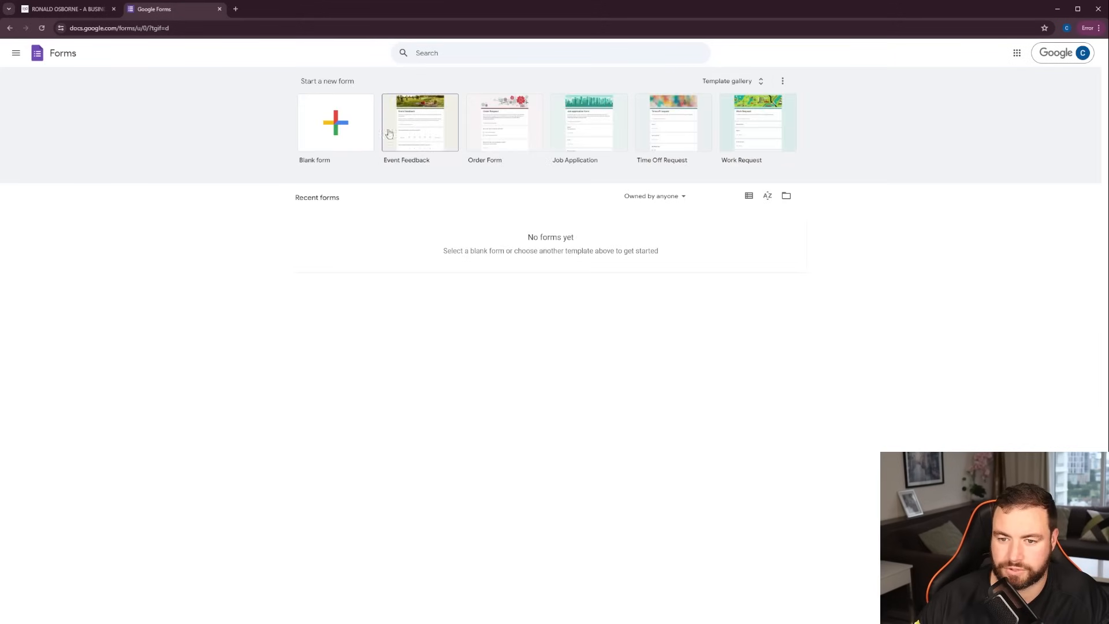
{"action": "left_click", "coordinate": [354, 124]}
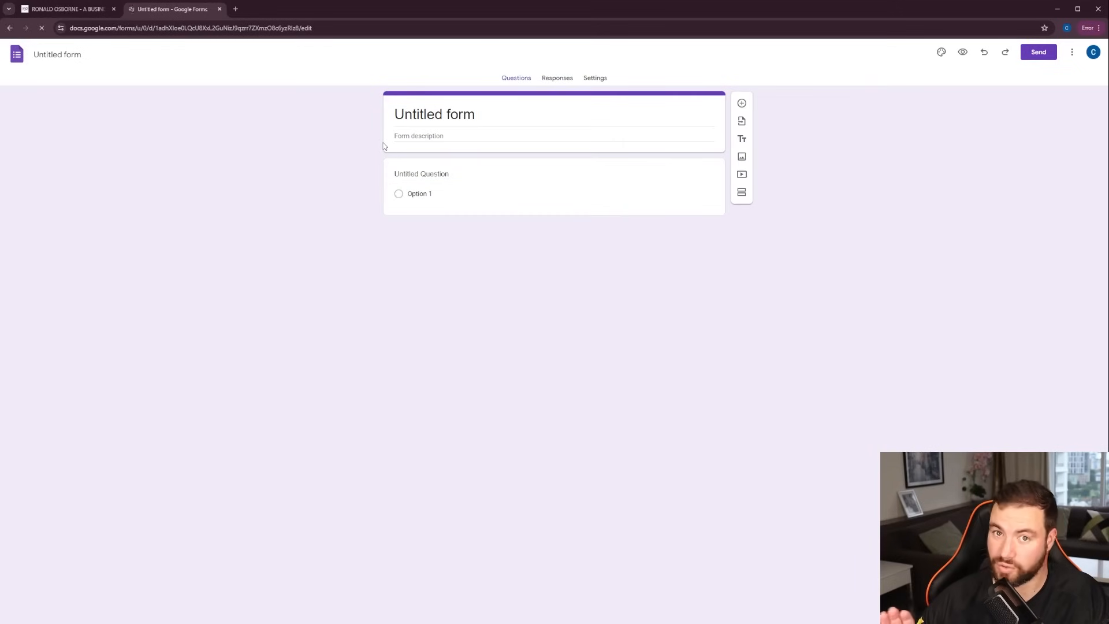
Replace the untitled form's title with "Roofing Estimate"
{"action": "double_click", "coordinate": [462, 114]}
{"action": "triple_click", "coordinate": [447, 114]}
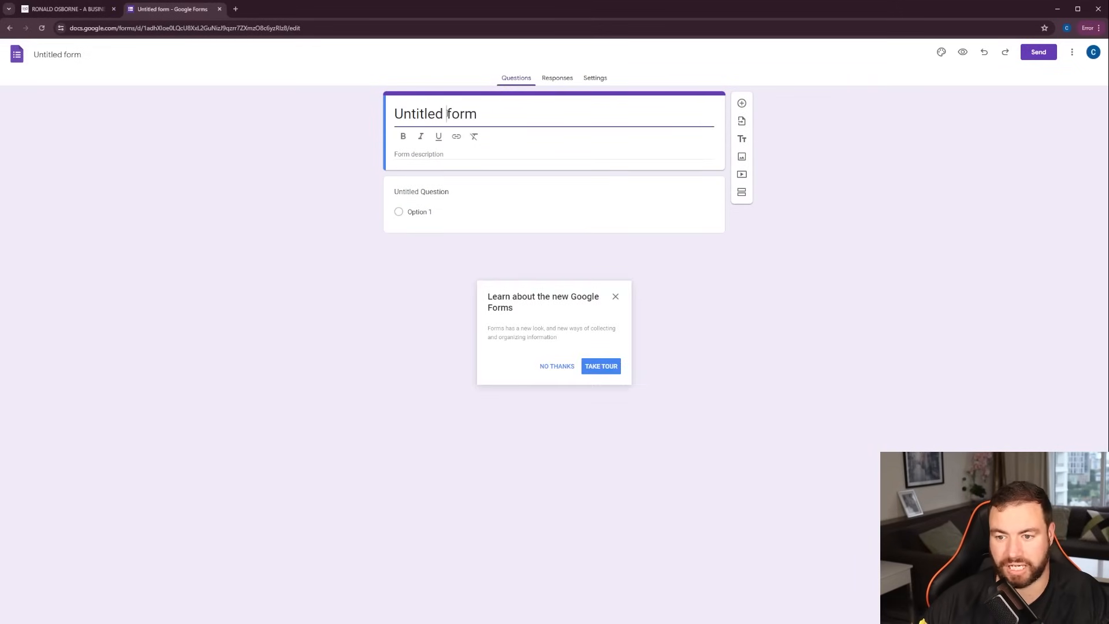
{"action": "triple_click", "coordinate": [447, 114]}
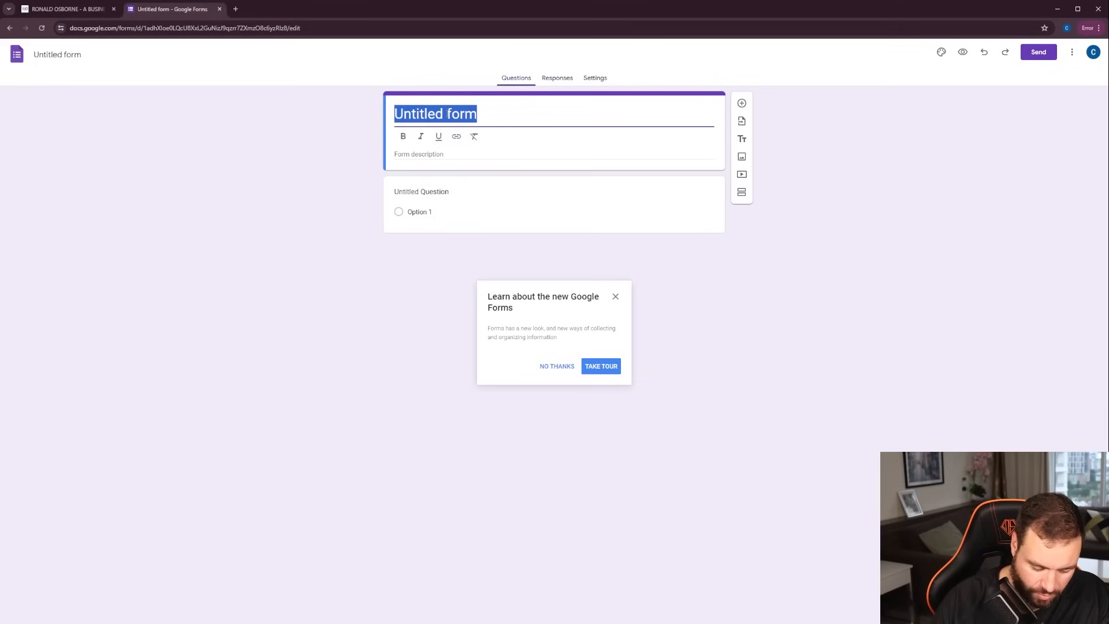
{"action": "type", "text": "U"}
{"action": "key", "text": "BackSpace"}
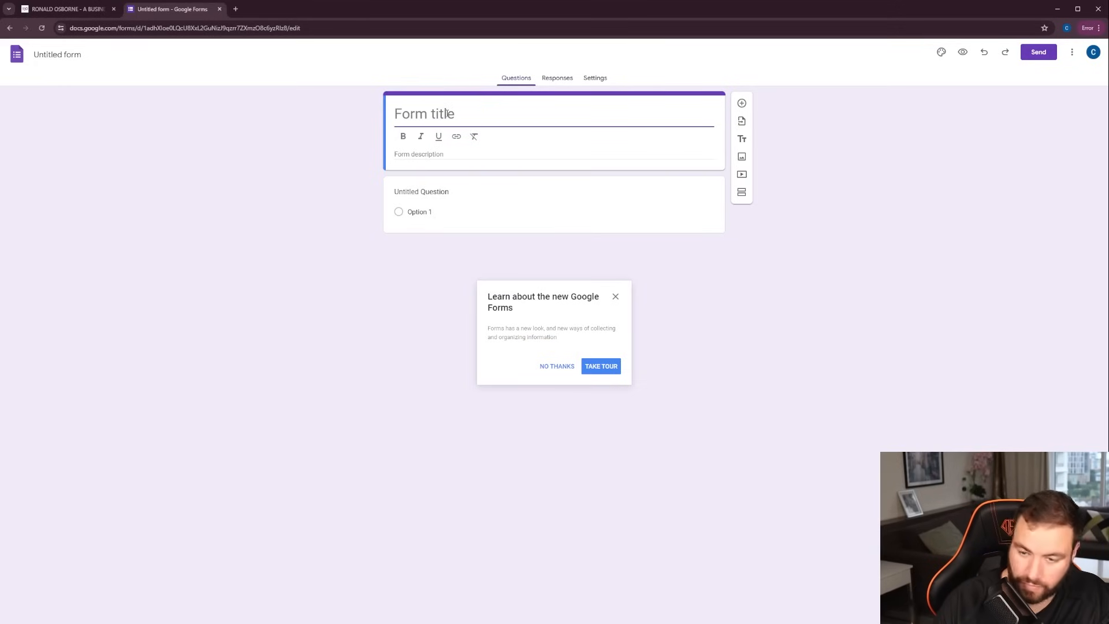
{"action": "type", "text": "Roofing "}
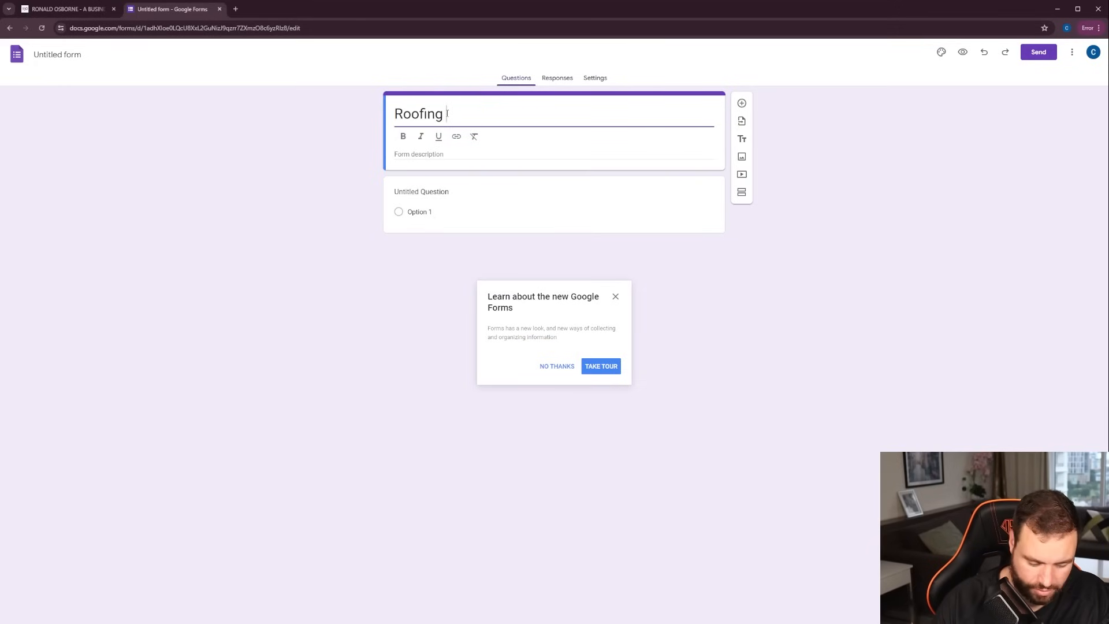
{"action": "type", "text": "Estimate"}
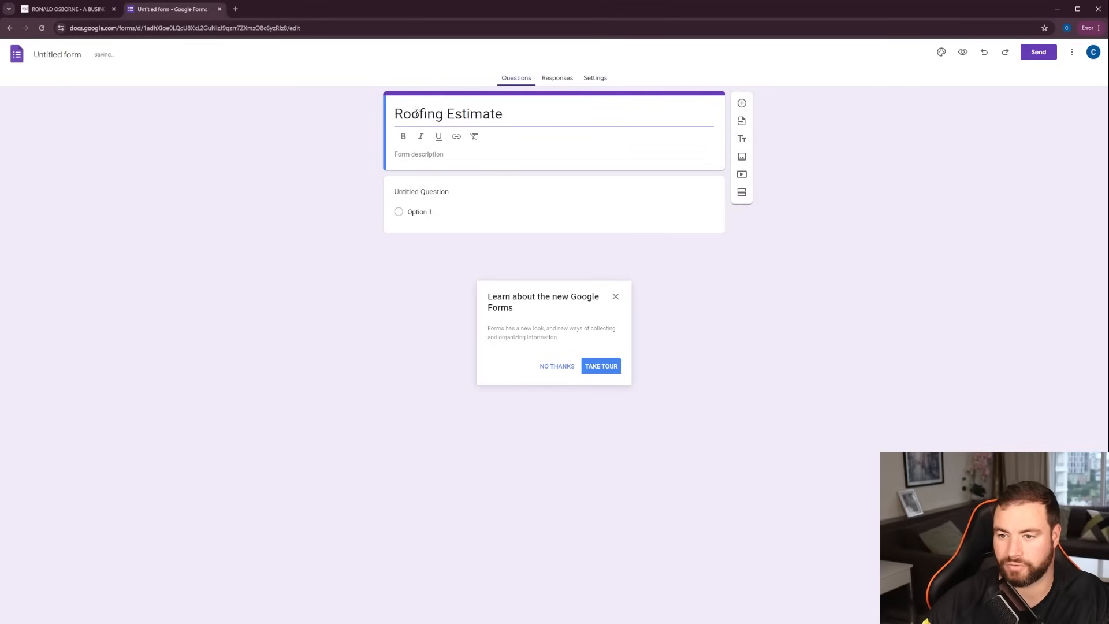
Enter "Please complete the information below" as the form description
{"action": "left_click", "coordinate": [453, 153]}
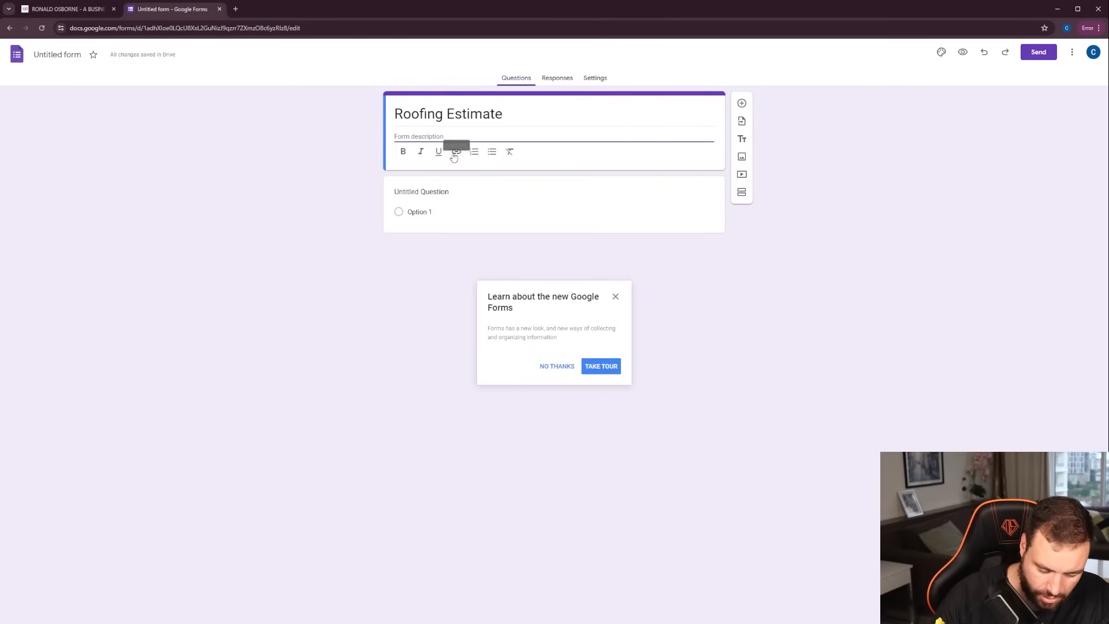
{"action": "type", "text": "Please comple"}
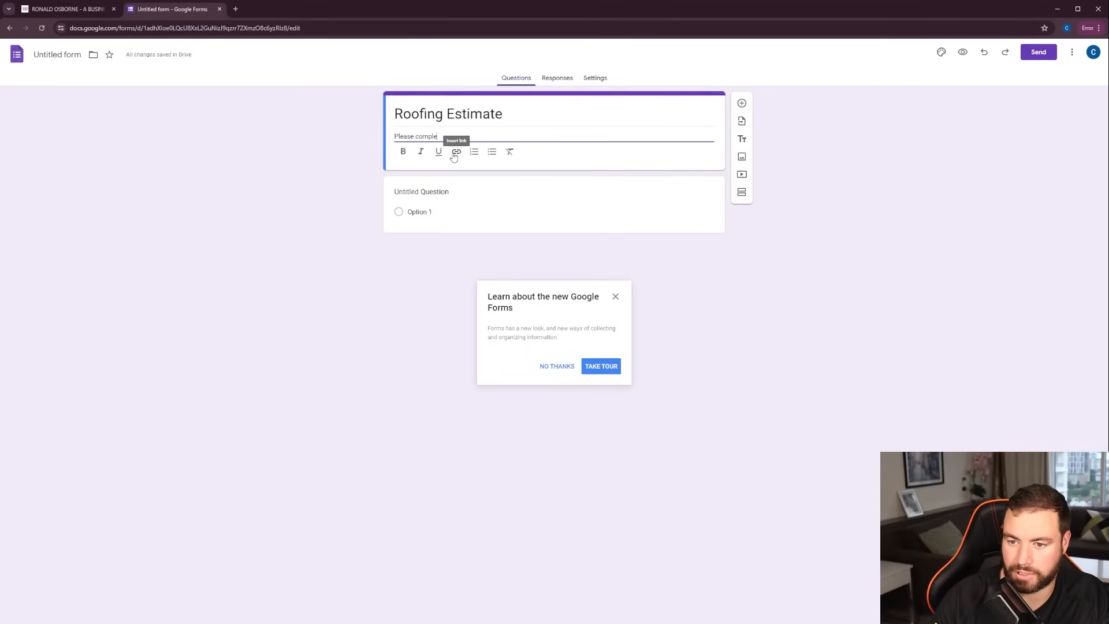
{"action": "type", "text": "te the informat"}
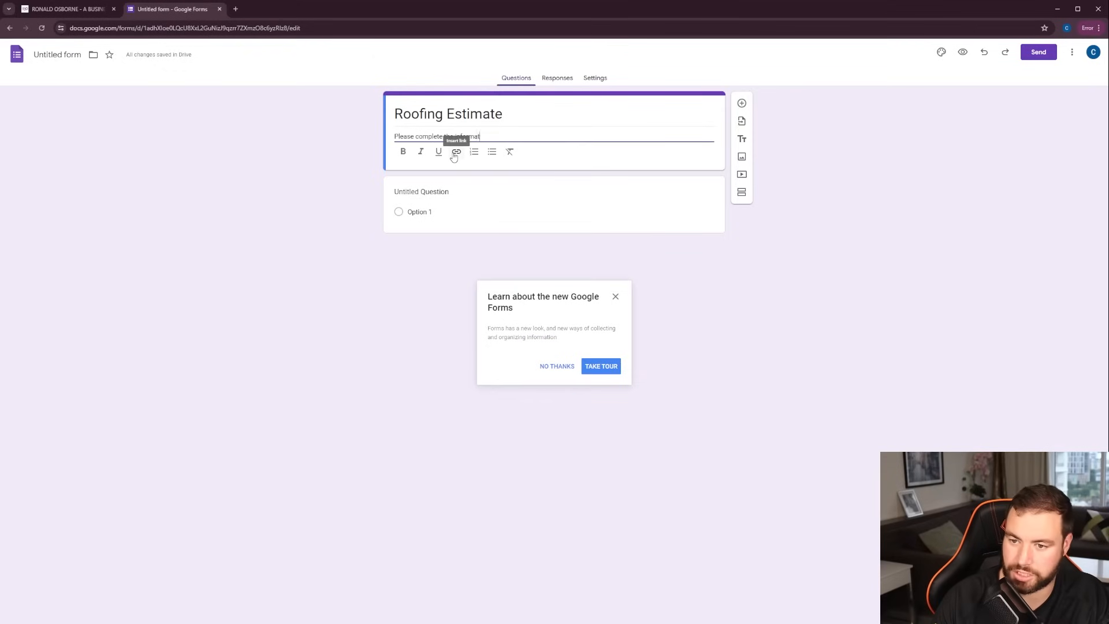
{"action": "type", "text": "ion below"}
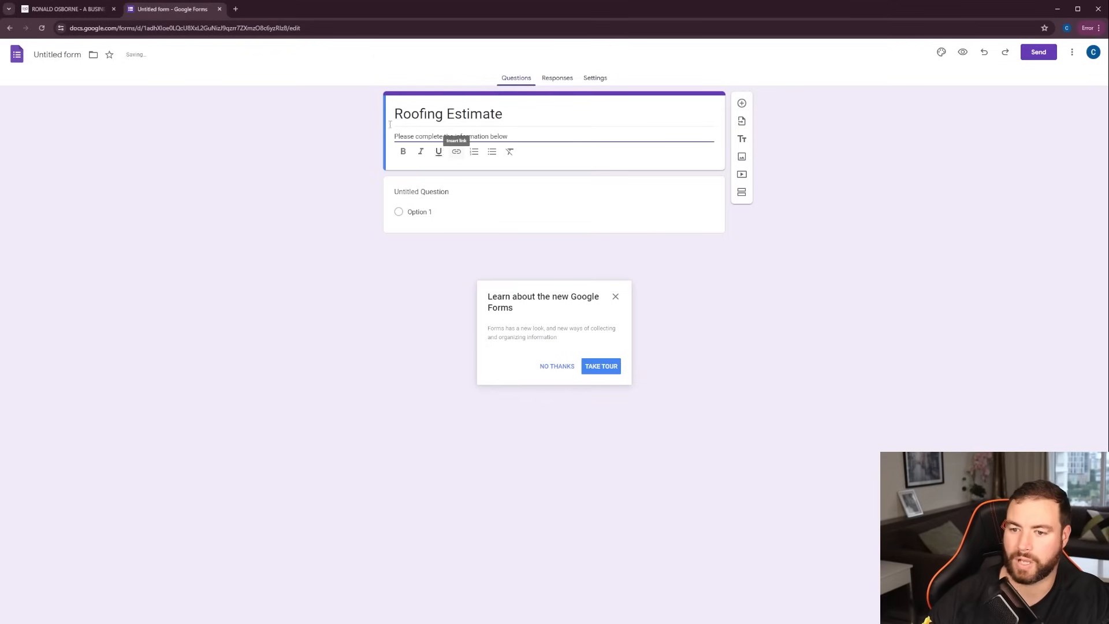
Look through the answer types available for the first question and decline the Google Forms tour
{"action": "left_click", "coordinate": [504, 197]}
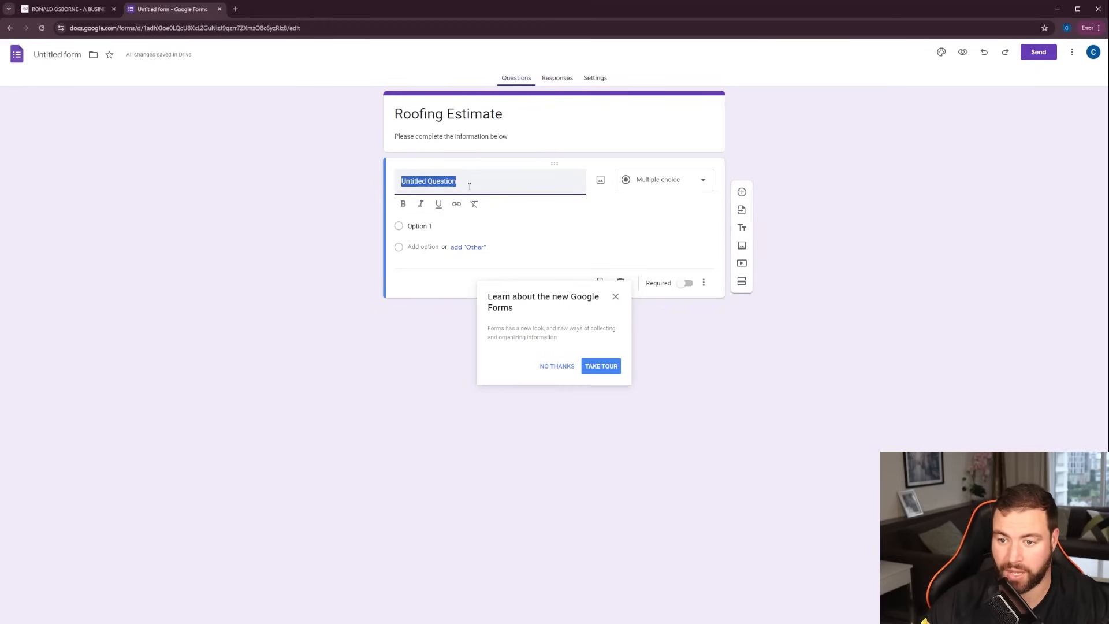
{"action": "left_click", "coordinate": [632, 185]}
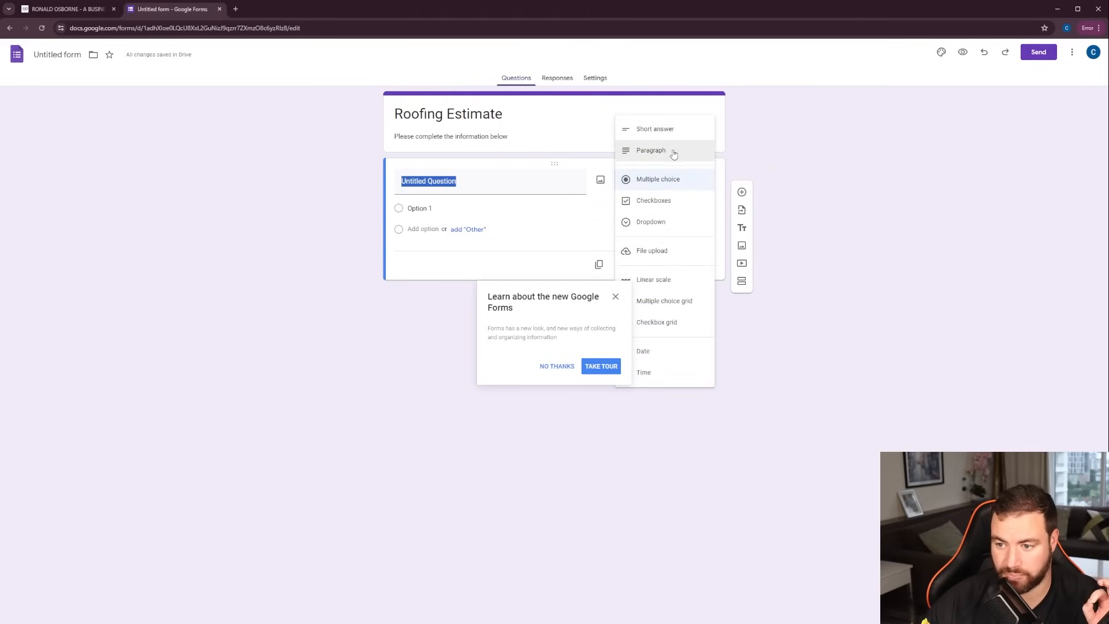
{"action": "left_click", "coordinate": [558, 368]}
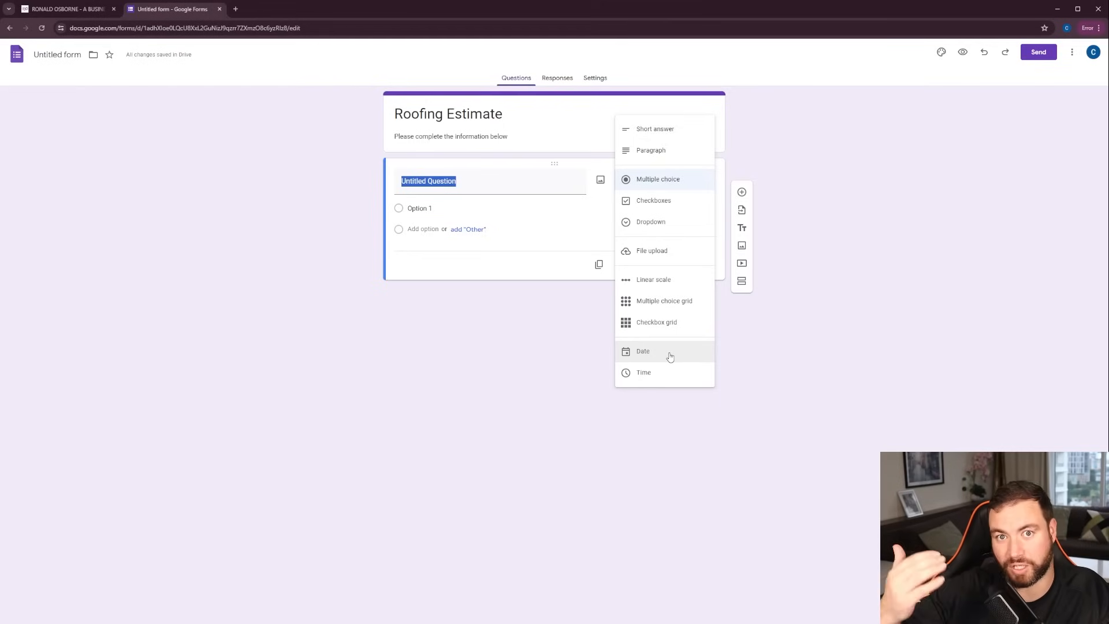
{"action": "left_click", "coordinate": [476, 184]}
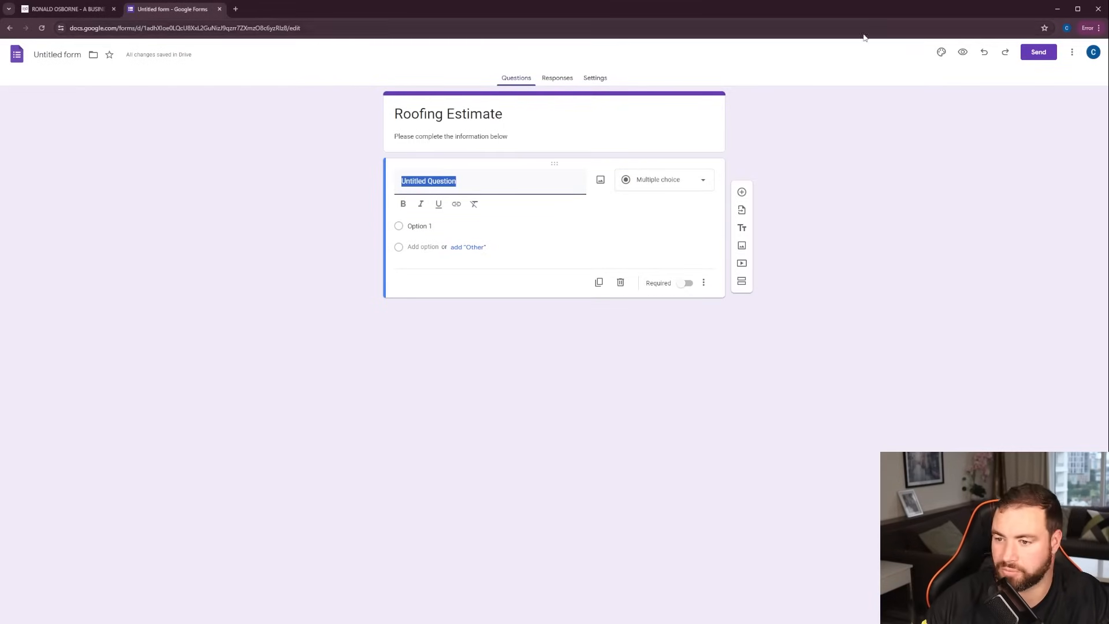
Make the first question a required short answer titled "Full Name"
{"action": "left_click", "coordinate": [659, 191]}
{"action": "left_click", "coordinate": [659, 190]}
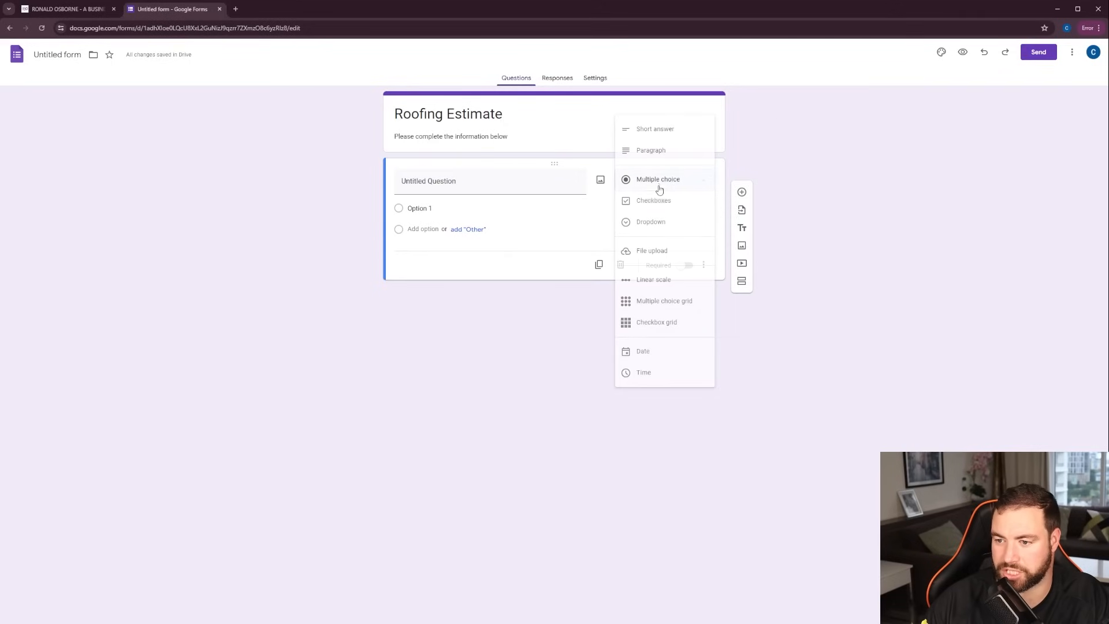
{"action": "left_click", "coordinate": [683, 132]}
{"action": "left_click", "coordinate": [484, 185]}
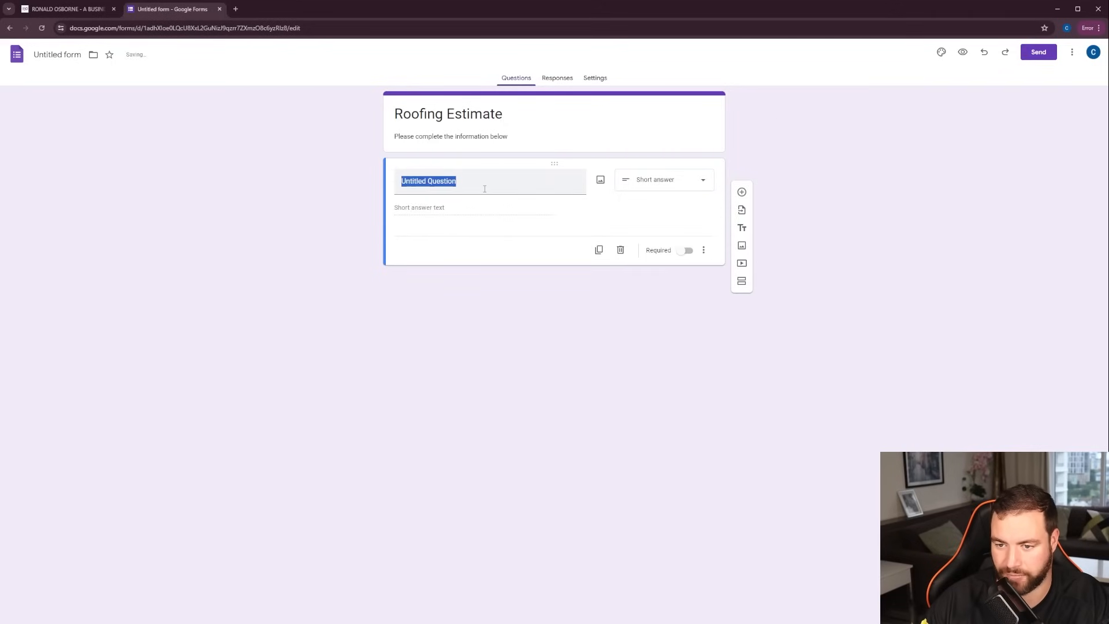
{"action": "type", "text": "Full "}
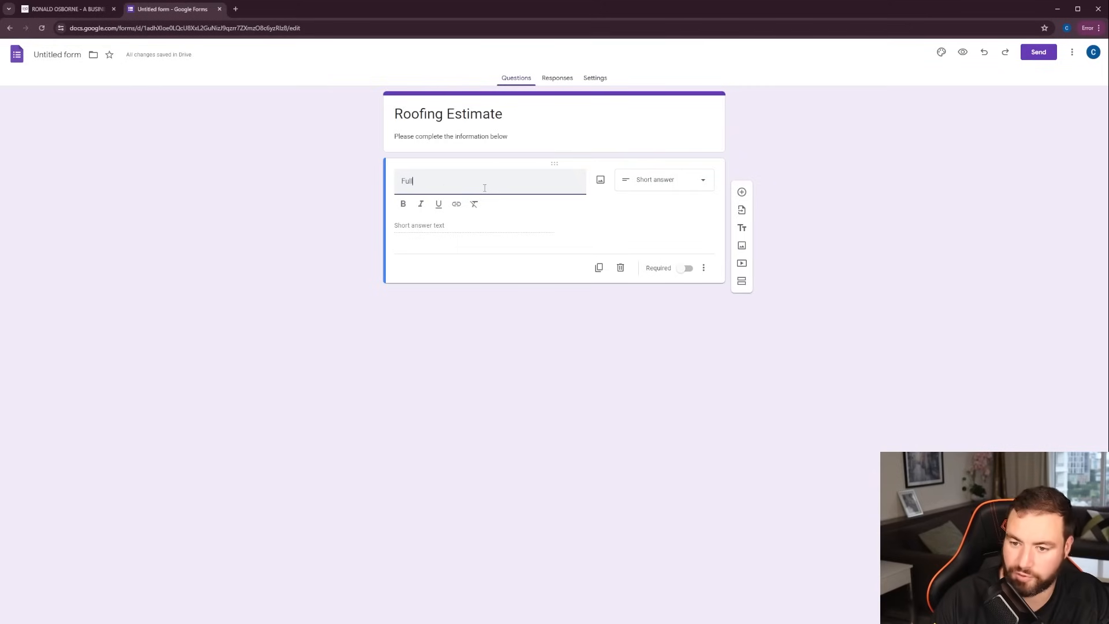
{"action": "type", "text": "Name"}
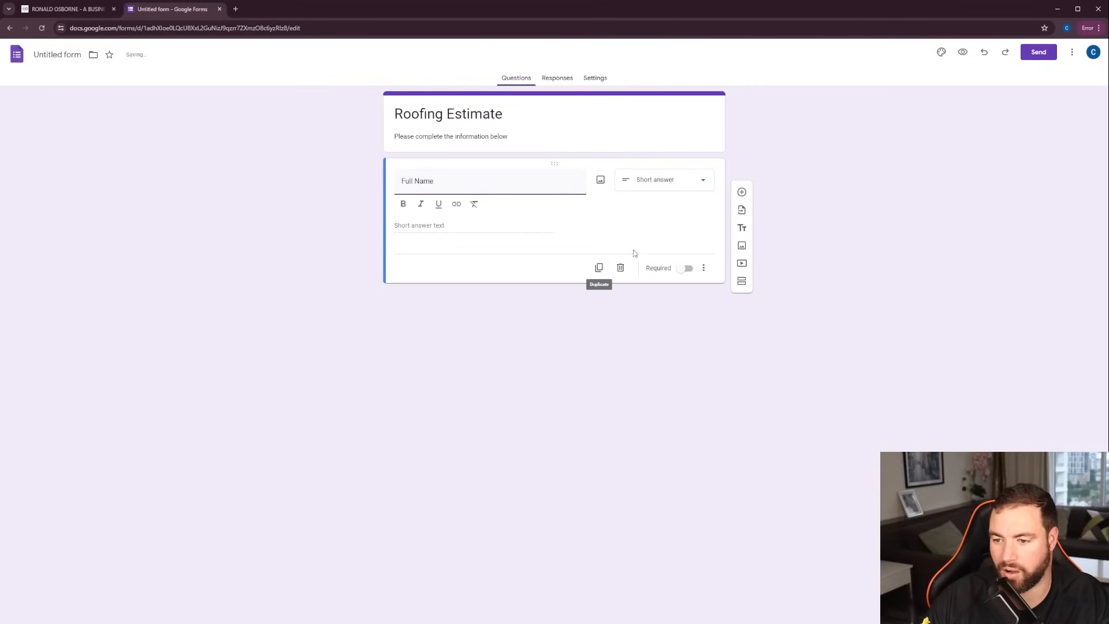
{"action": "left_click", "coordinate": [682, 272]}
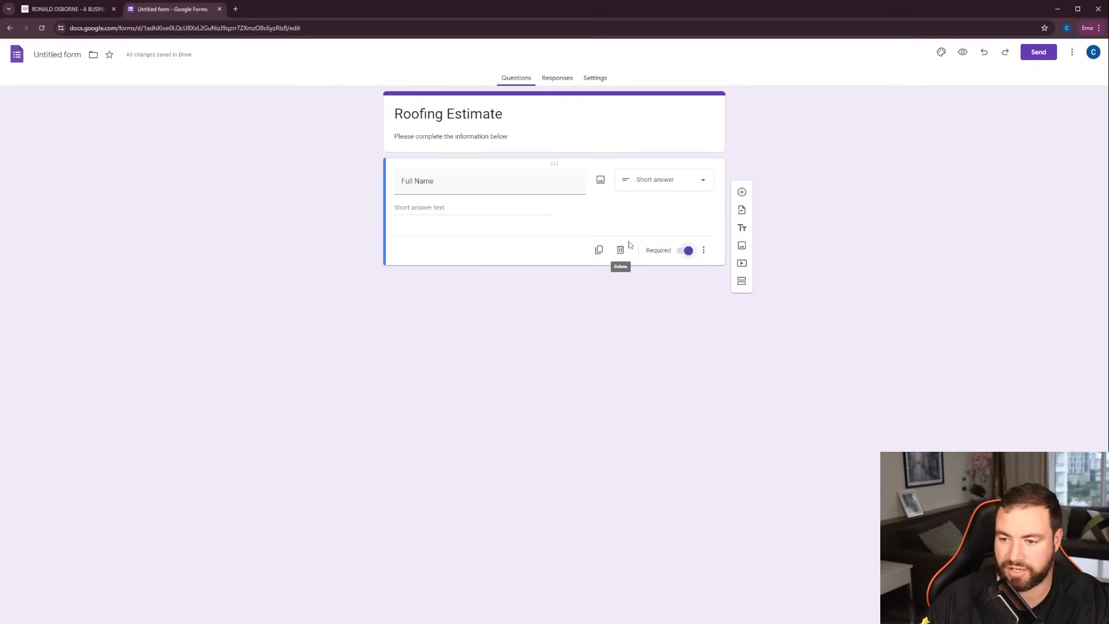
Duplicate the Full Name question and retitle the copy "Contact Email"
{"action": "left_click", "coordinate": [599, 250]}
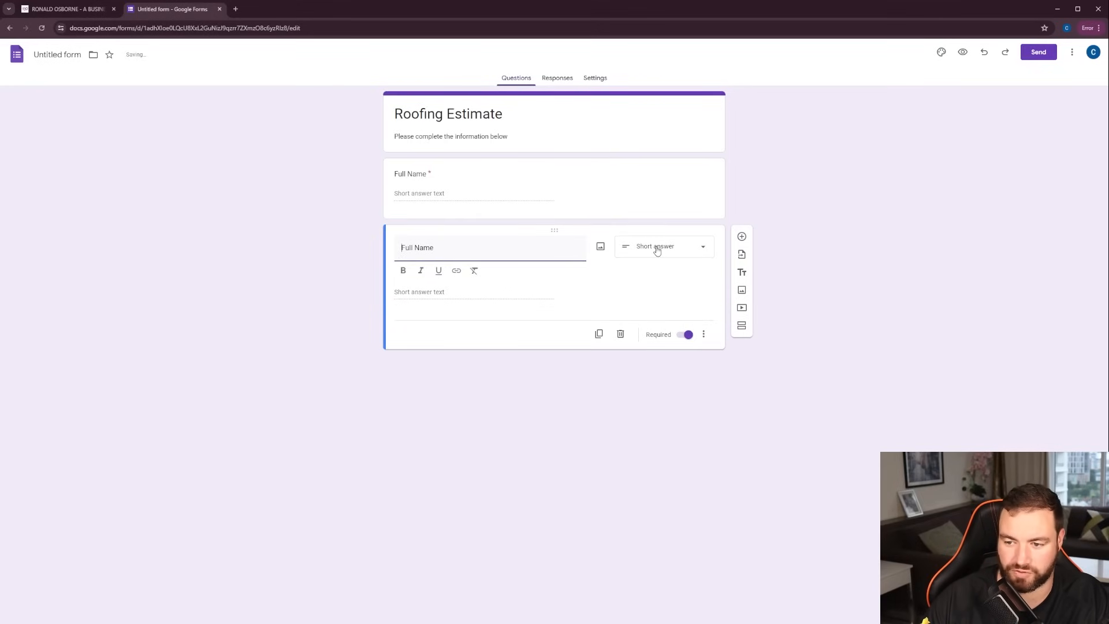
{"action": "left_click_drag", "start_coordinate": [440, 252], "coordinate": [401, 249]}
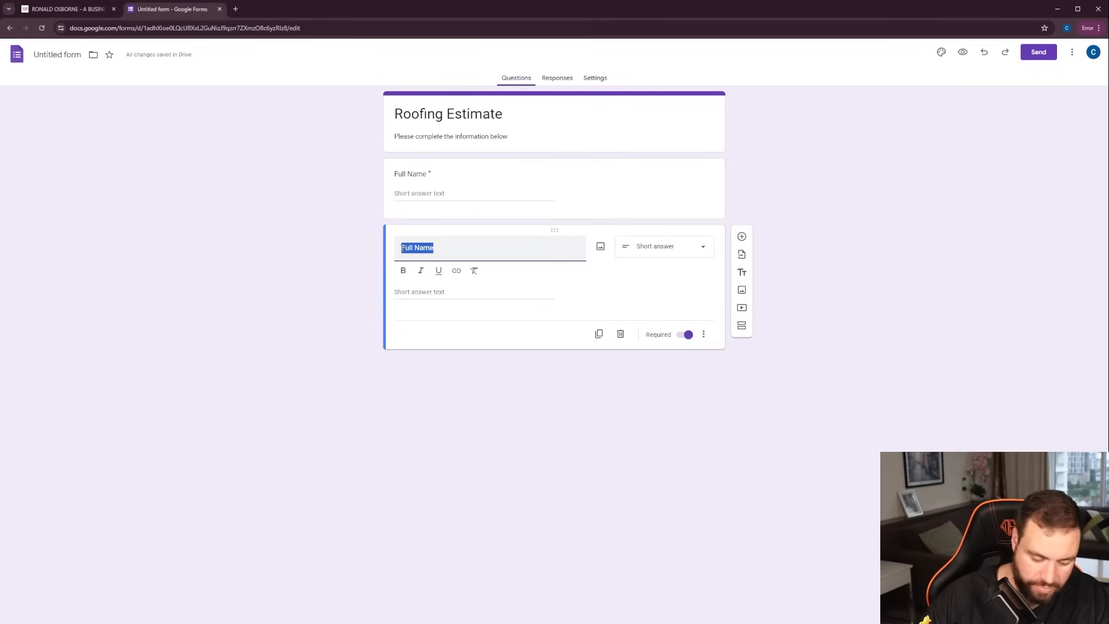
{"action": "type", "text": "Ph"}
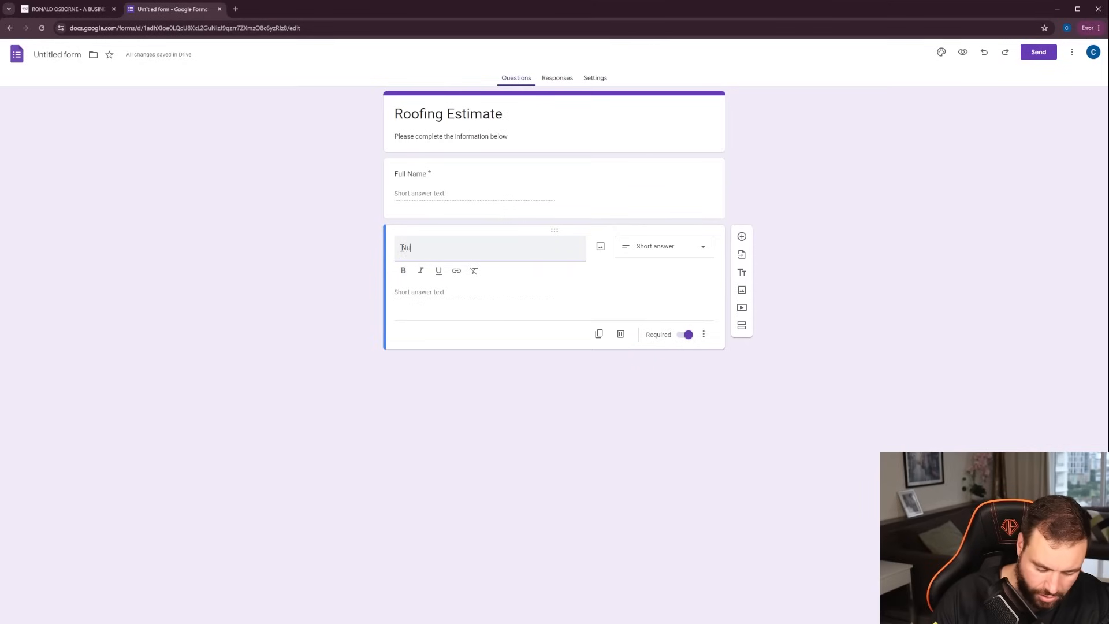
{"action": "key", "text": "BackSpace"}
{"action": "key", "text": "BackSpace"}
{"action": "type", "text": "Co"}
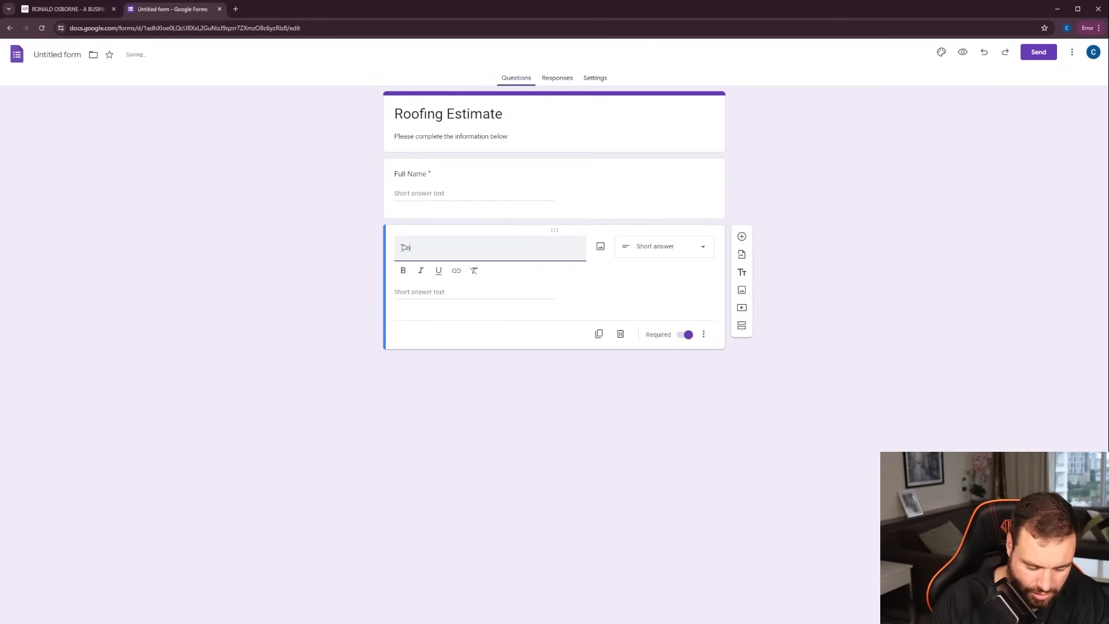
{"action": "type", "text": "ntact Email"}
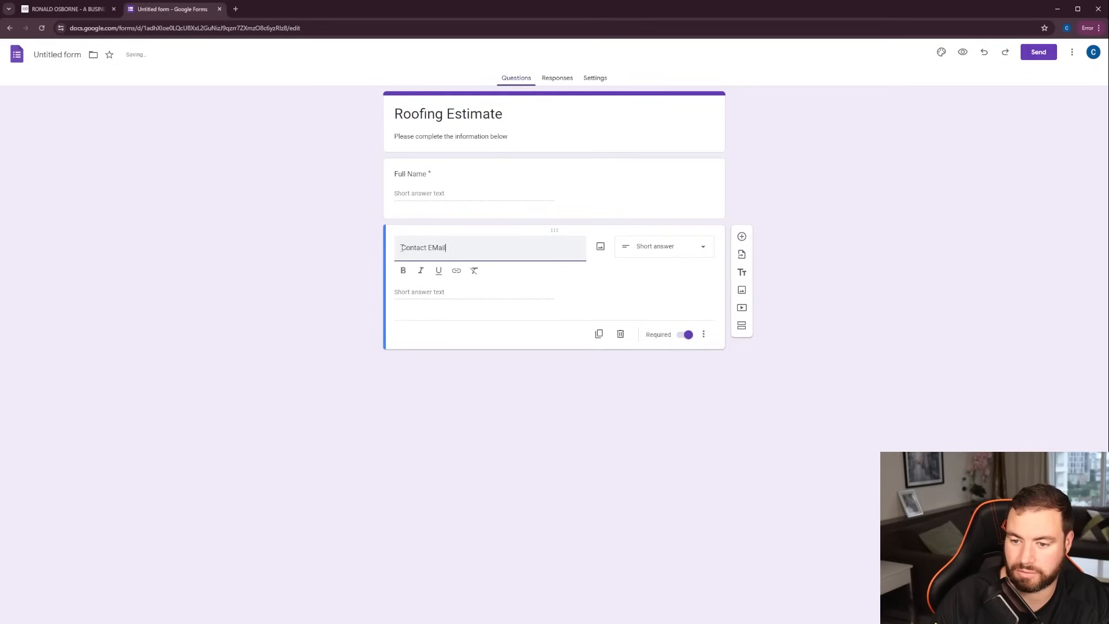
{"action": "key", "text": "BackSpace"}
{"action": "key", "text": "BackSpace"}
{"action": "key", "text": "BackSpace"}
{"action": "key", "text": "BackSpace"}
{"action": "type", "text": "mail"}
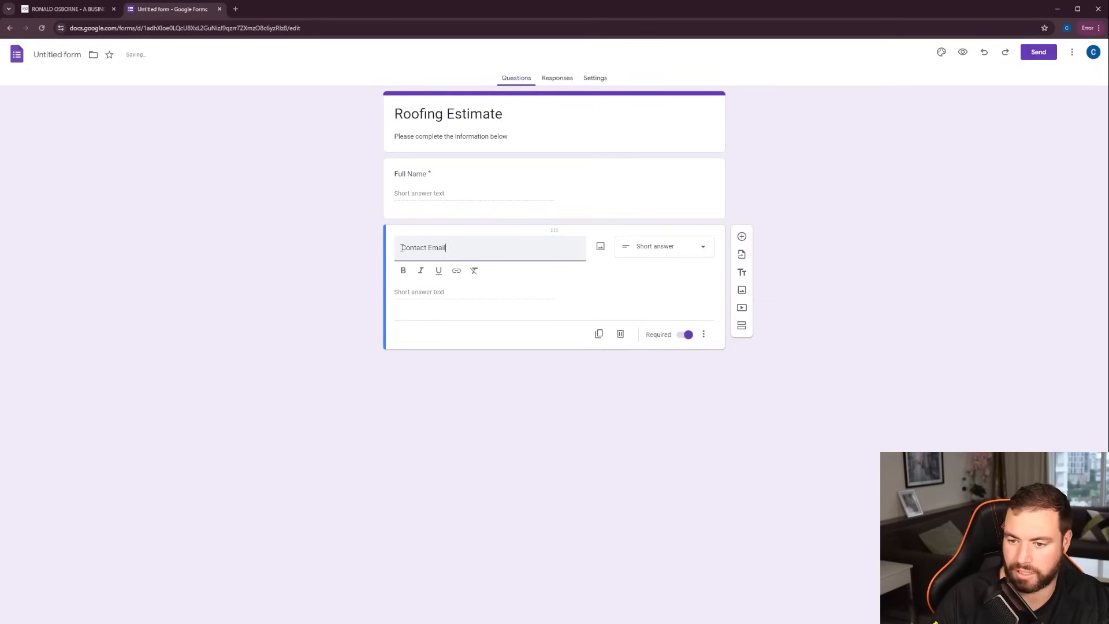
Duplicate the Contact Email question and retitle the copy "Contact Phone"
{"action": "left_click", "coordinate": [598, 334]}
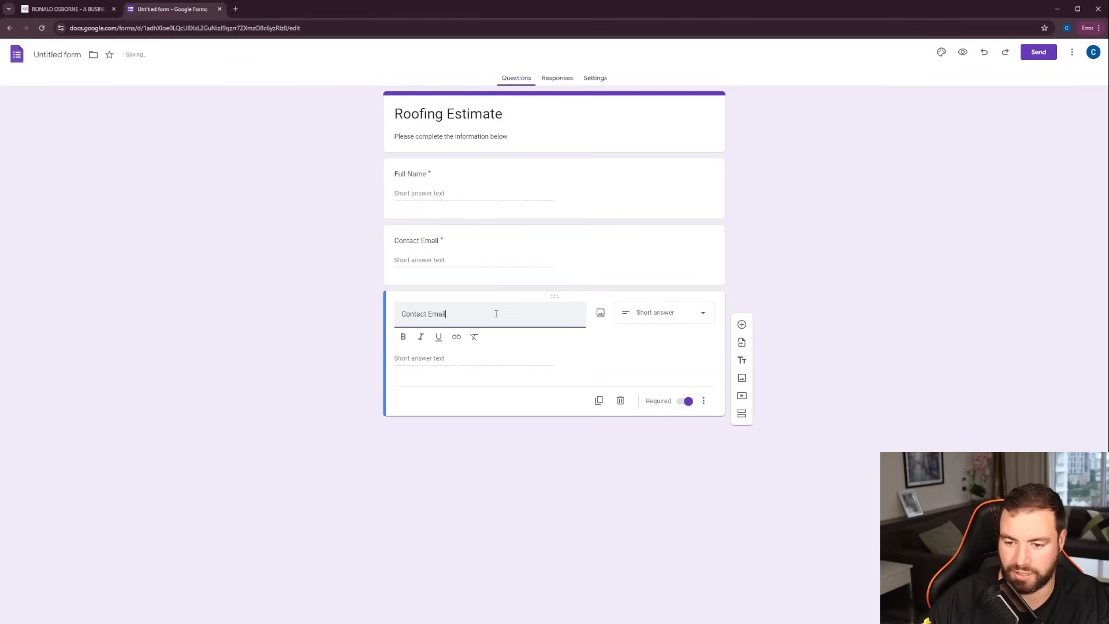
{"action": "key", "text": "BackSpace"}
{"action": "key", "text": "BackSpace"}
{"action": "key", "text": "BackSpace"}
{"action": "key", "text": "BackSpace"}
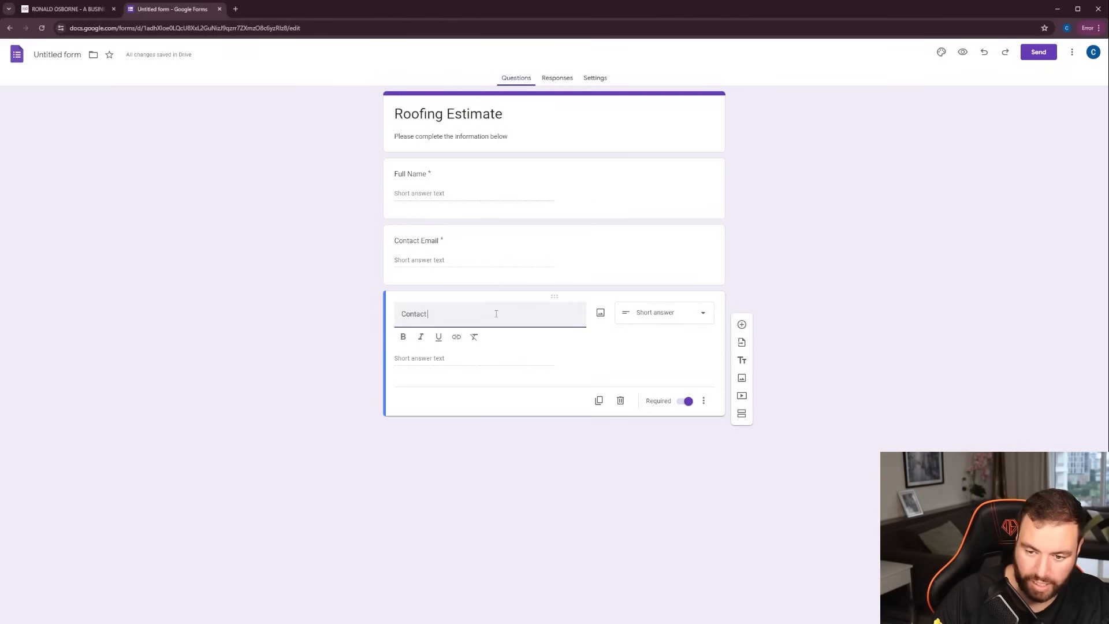
{"action": "type", "text": "Phone"}
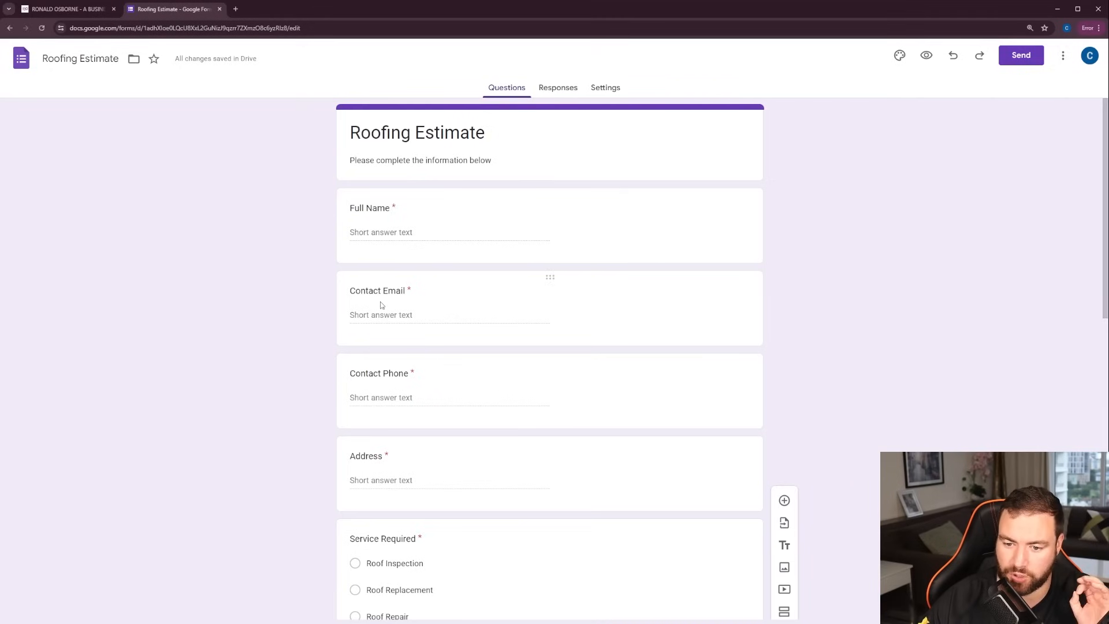
Review all the form's questions and the answer types available for Additional Comments
{"action": "scroll", "coordinate": [375, 301], "scroll_direction": "down", "scroll_amount": 2}
{"action": "scroll", "coordinate": [408, 281], "scroll_direction": "down", "scroll_amount": 2}
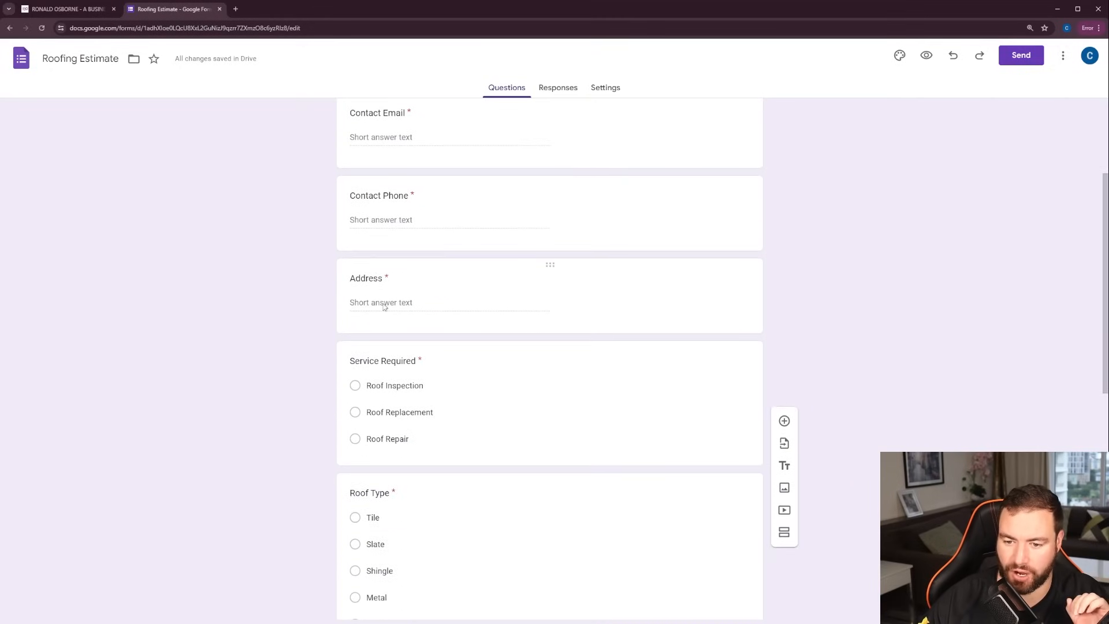
{"action": "scroll", "coordinate": [399, 300], "scroll_direction": "down", "scroll_amount": 2}
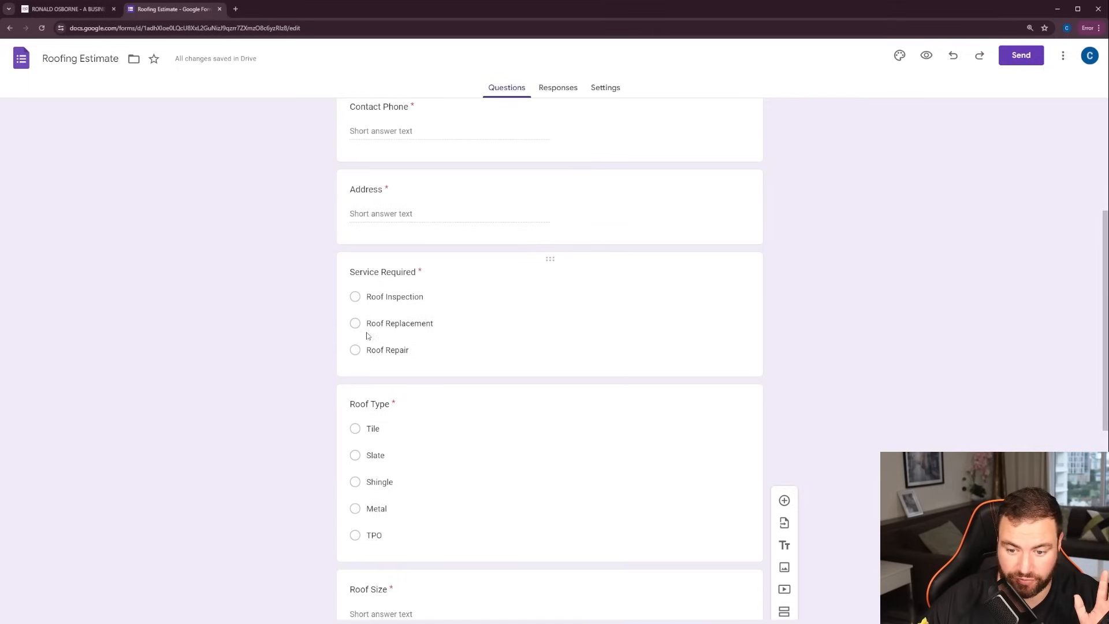
{"action": "scroll", "coordinate": [370, 324], "scroll_direction": "down", "scroll_amount": 5}
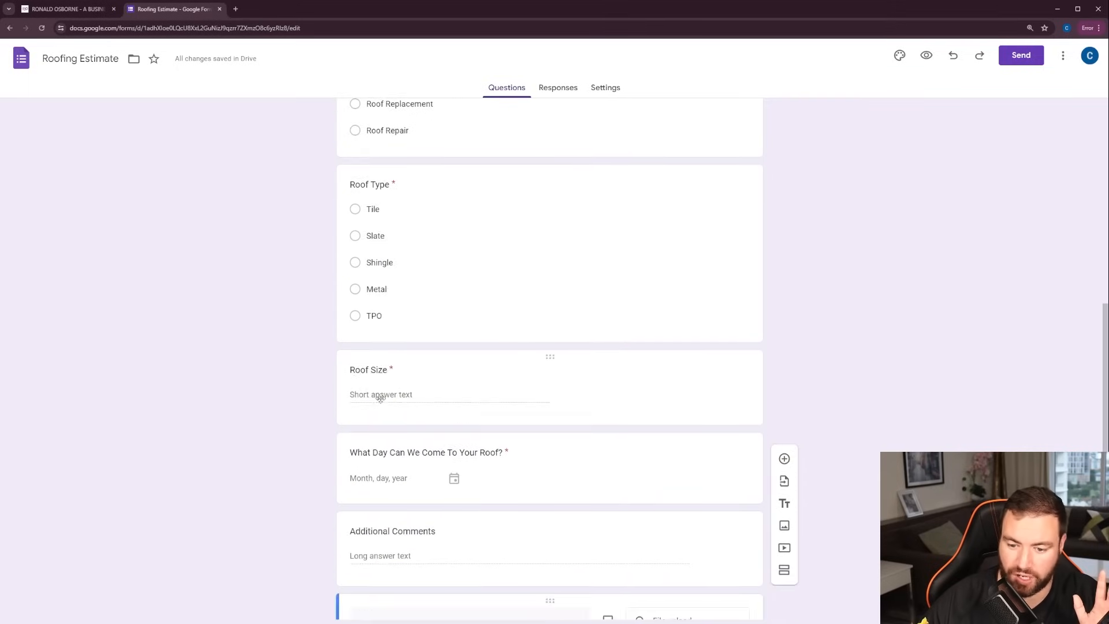
{"action": "scroll", "coordinate": [380, 397], "scroll_direction": "down", "scroll_amount": 3}
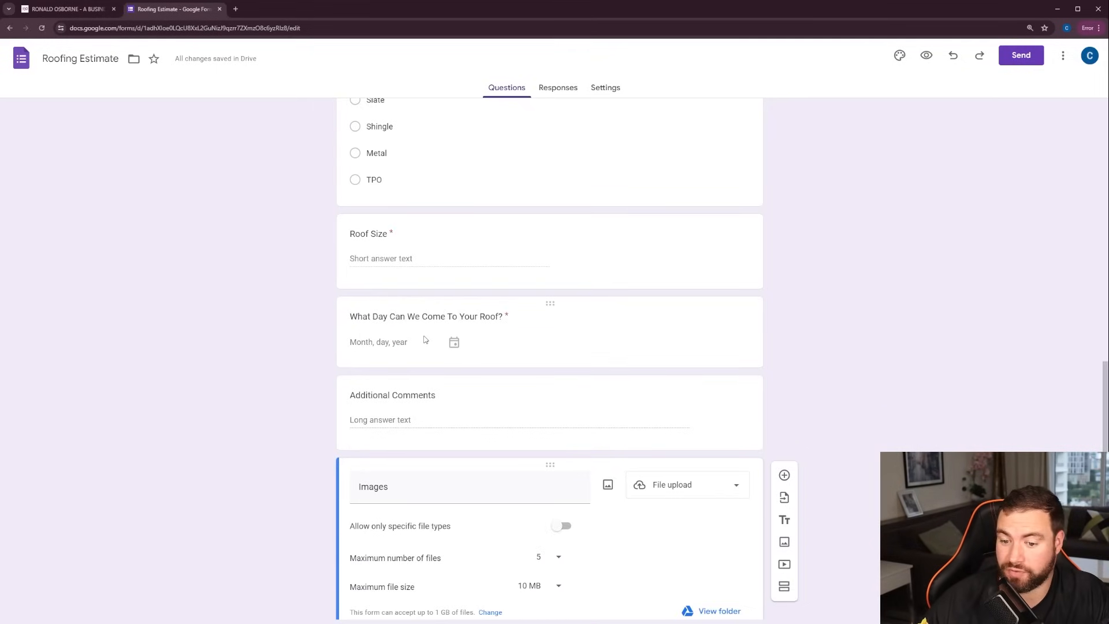
{"action": "scroll", "coordinate": [407, 346], "scroll_direction": "down", "scroll_amount": 2}
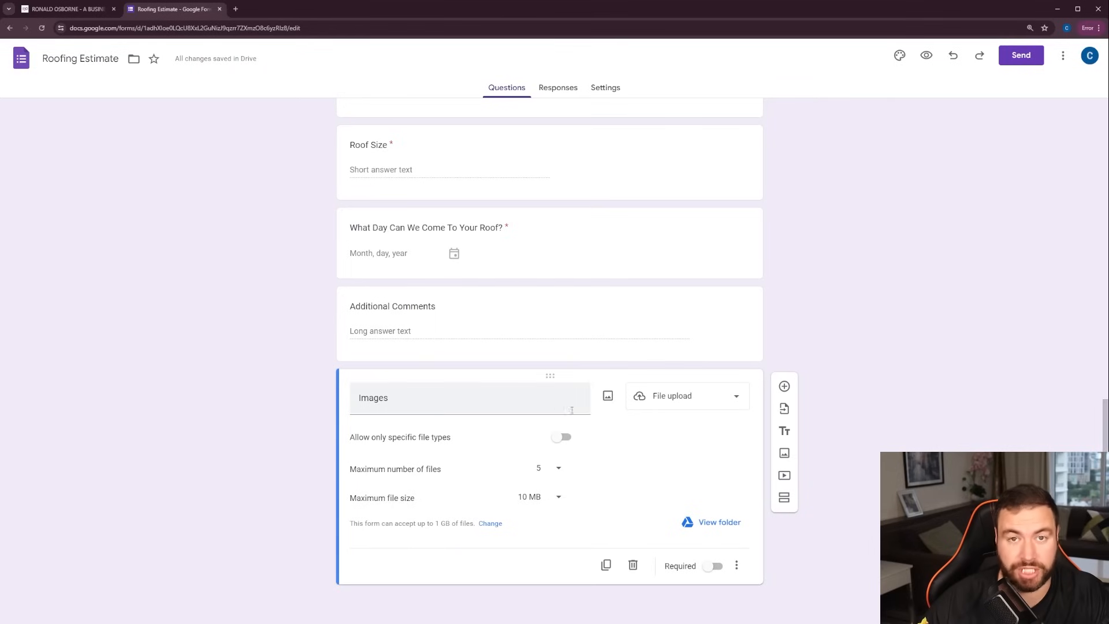
{"action": "left_click", "coordinate": [715, 304]}
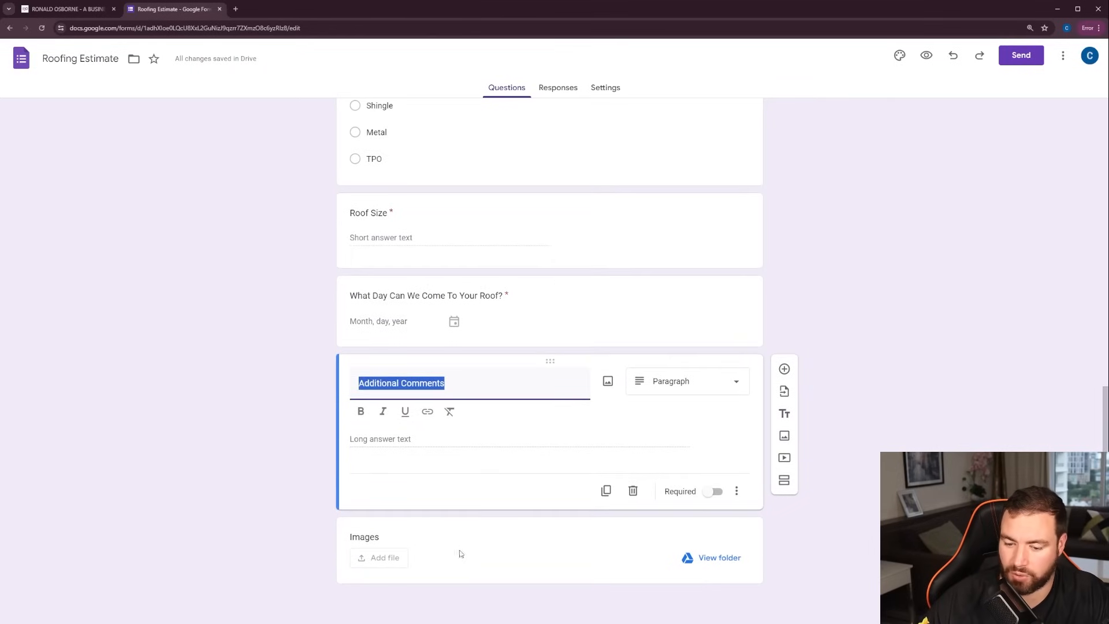
{"action": "left_click", "coordinate": [684, 382]}
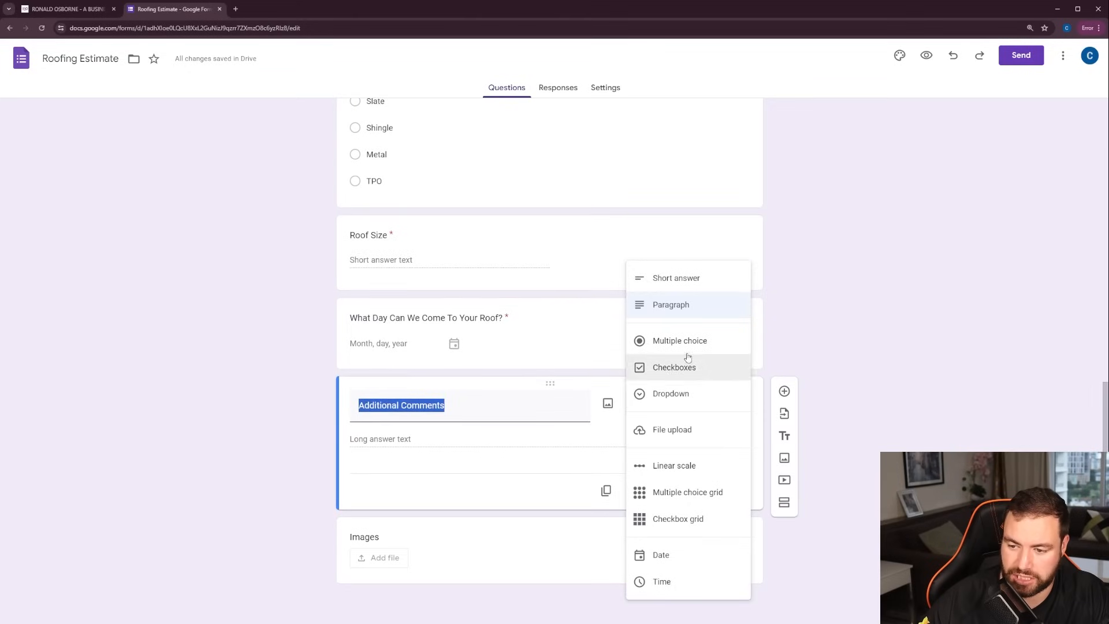
{"action": "left_click", "coordinate": [276, 343]}
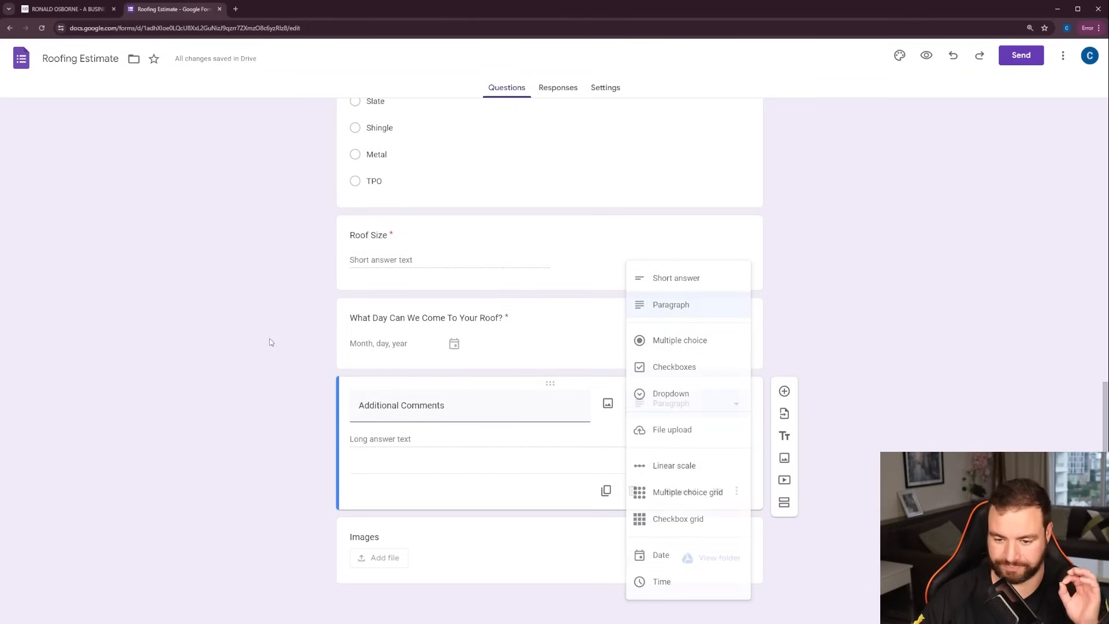
Link the form's responses to a new spreadsheet named "Roofing Estimate (Responses)" and enlarge the page view
{"action": "left_click", "coordinate": [557, 88]}
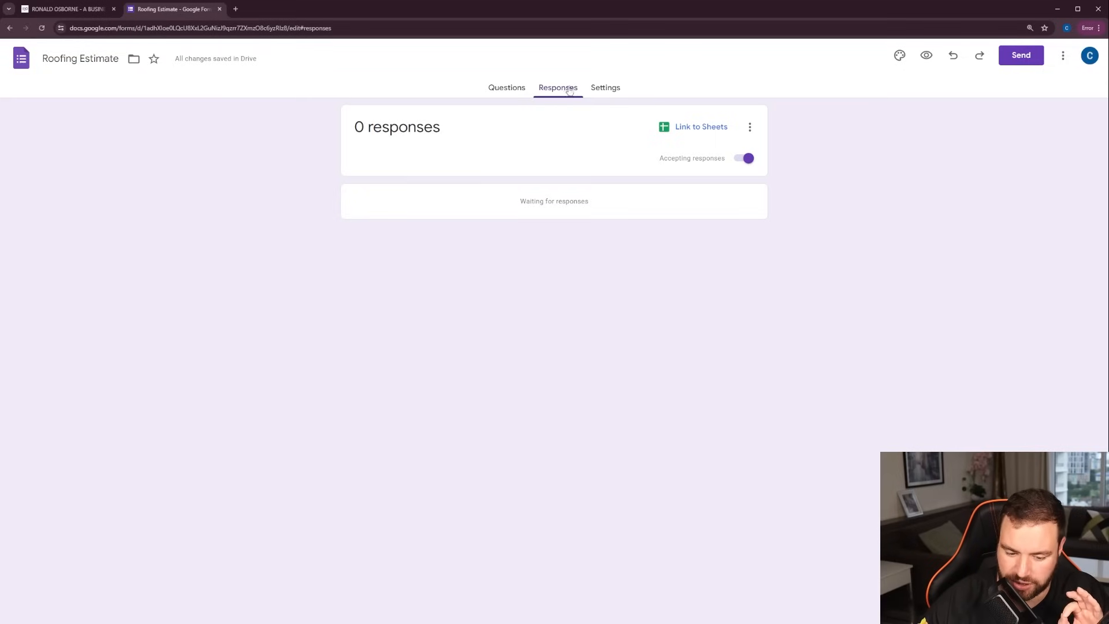
{"action": "left_click", "coordinate": [697, 127]}
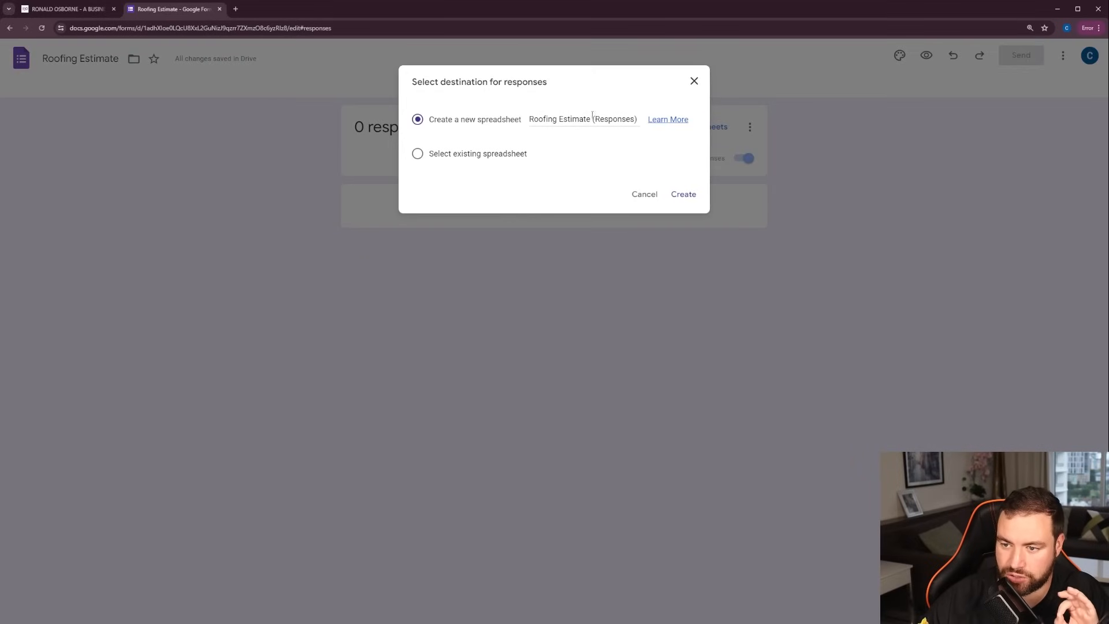
{"action": "left_click", "coordinate": [693, 197]}
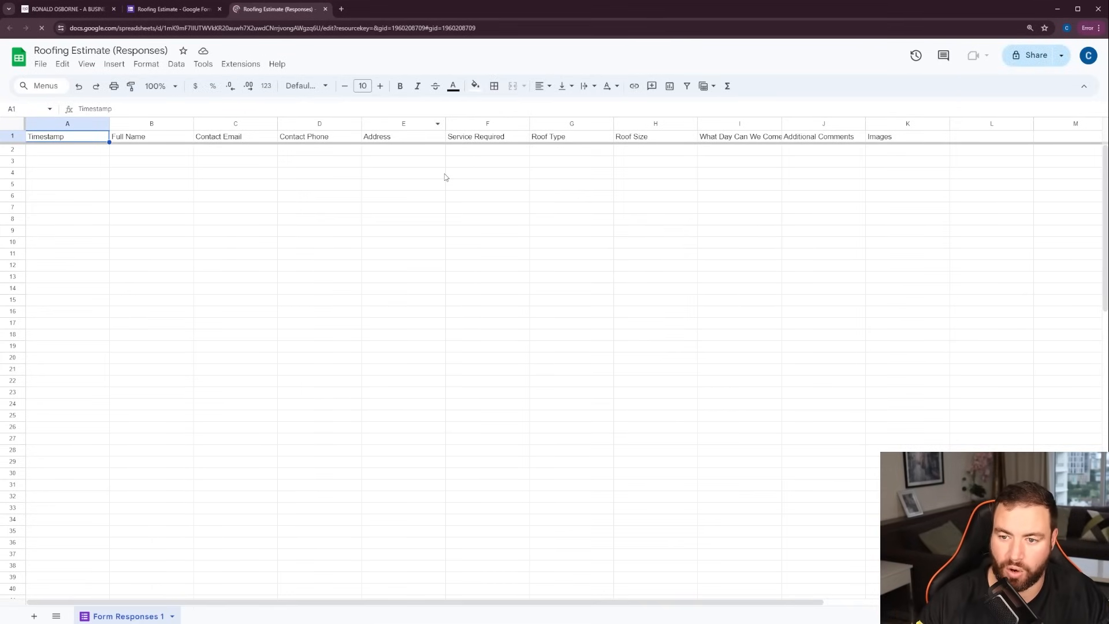
{"action": "key", "text": "ctrl+plus"}
{"action": "key", "text": "ctrl+plus"}
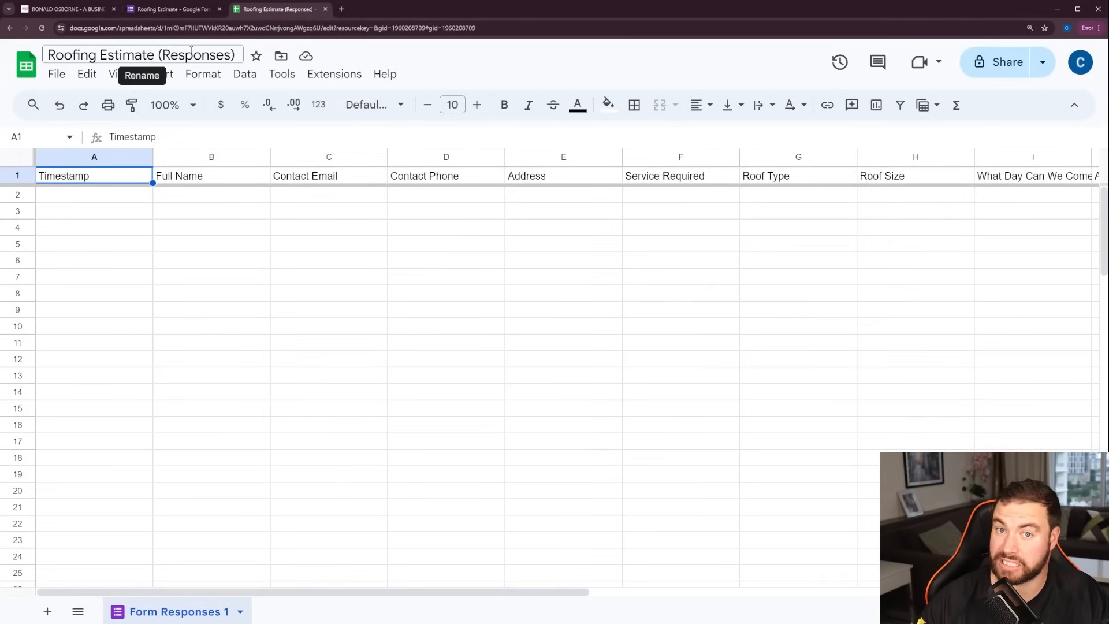
Return to the form's questions and generate a shortened share link for sending the form
{"action": "left_click", "coordinate": [173, 9]}
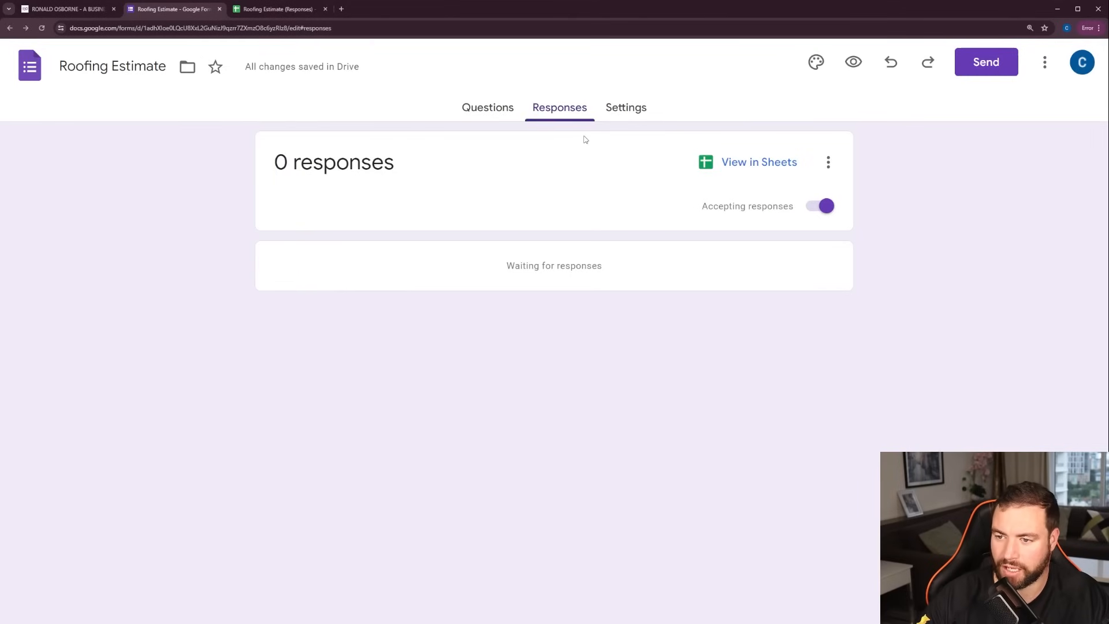
{"action": "left_click", "coordinate": [479, 108]}
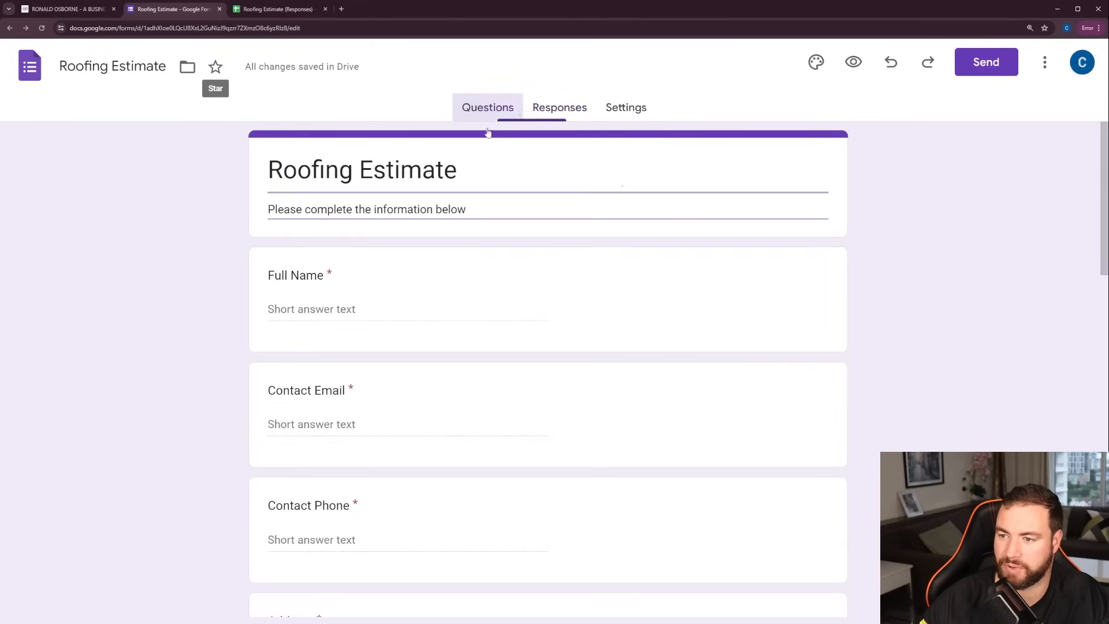
{"action": "scroll", "coordinate": [547, 263], "scroll_direction": "down", "scroll_amount": 6}
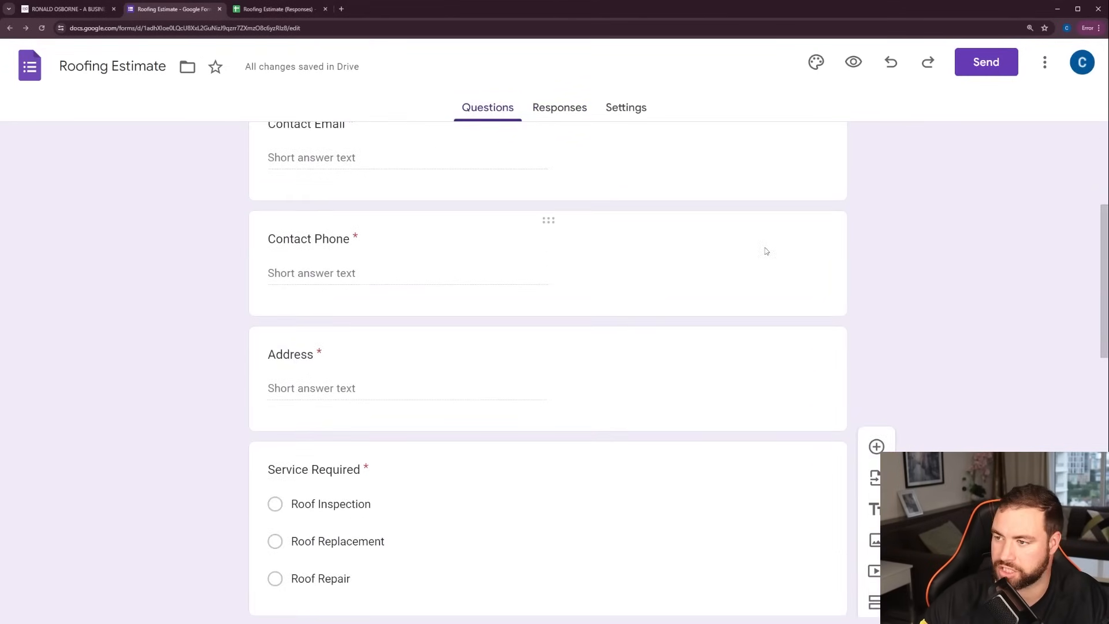
{"action": "left_click", "coordinate": [993, 67]}
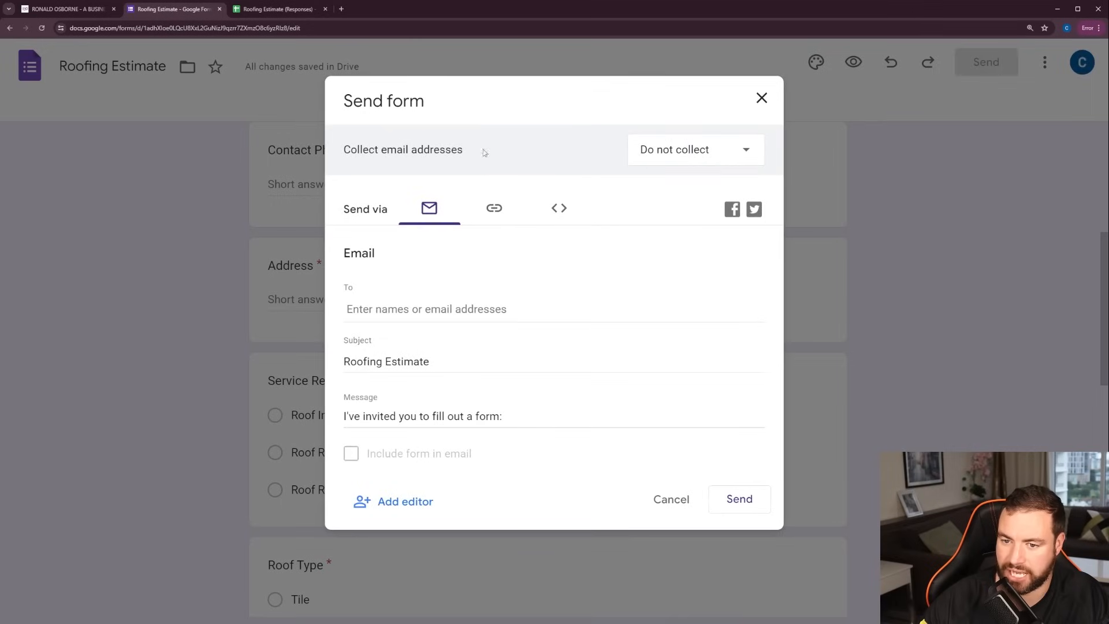
{"action": "left_click", "coordinate": [497, 214]}
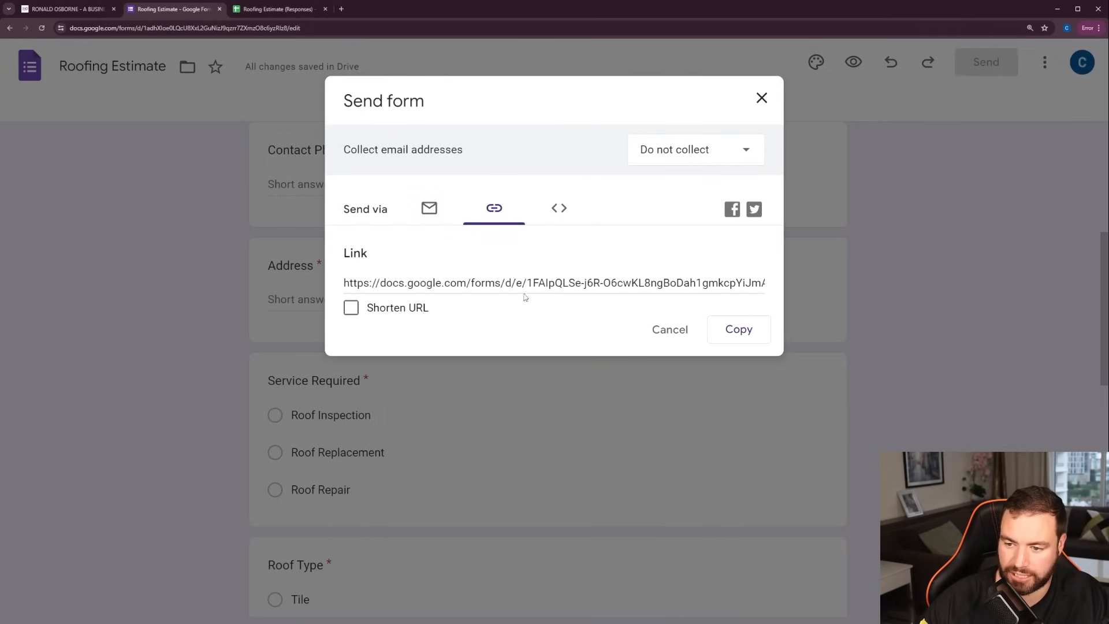
{"action": "left_click", "coordinate": [380, 308]}
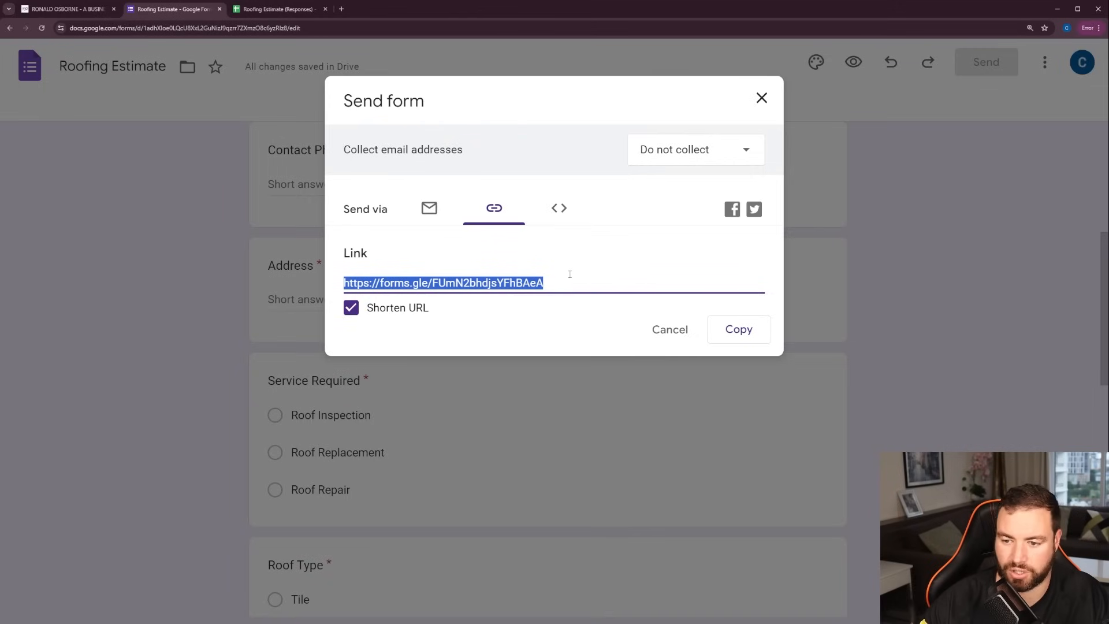
Open the shortened form link in a new browser tab and dismiss the autosave notice
{"action": "left_click", "coordinate": [343, 10]}
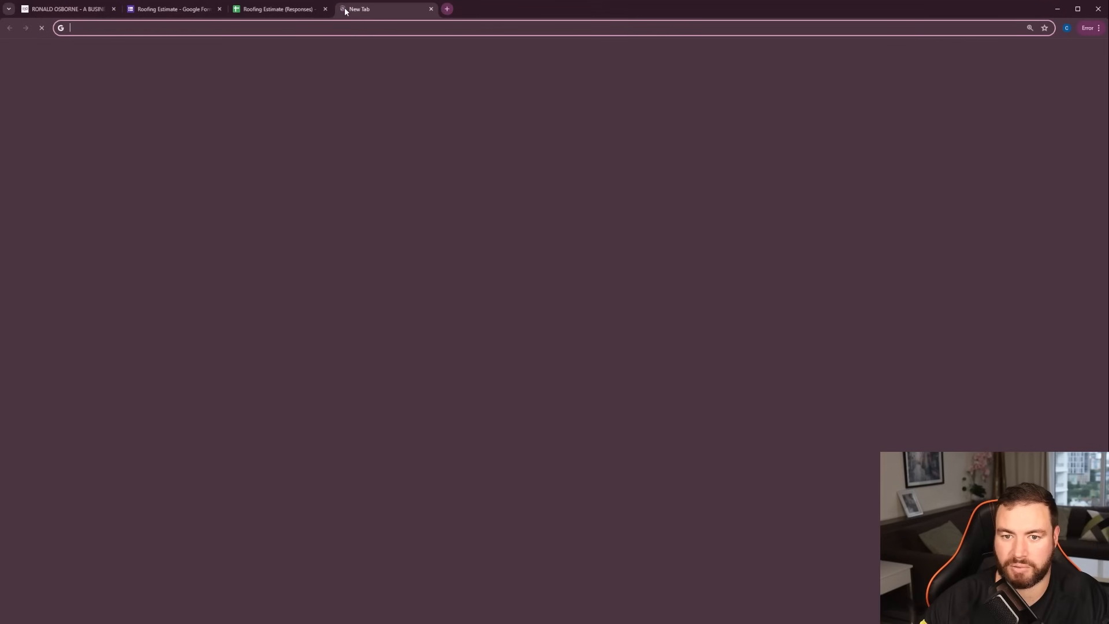
{"action": "key", "text": "ctrl+v"}
{"action": "key", "text": "Return"}
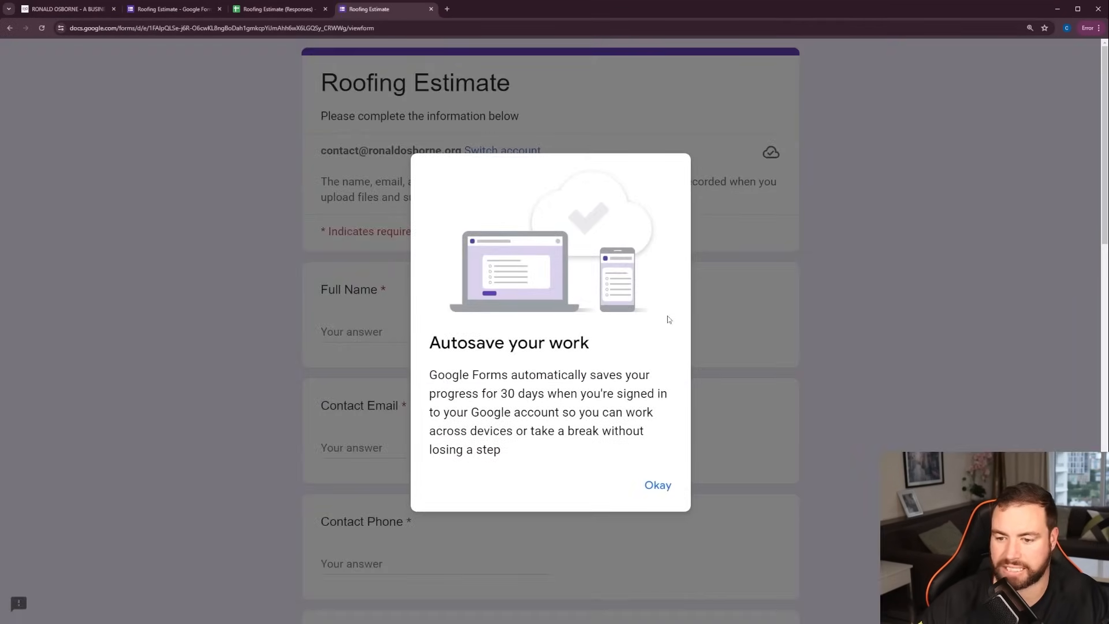
{"action": "left_click", "coordinate": [658, 486]}
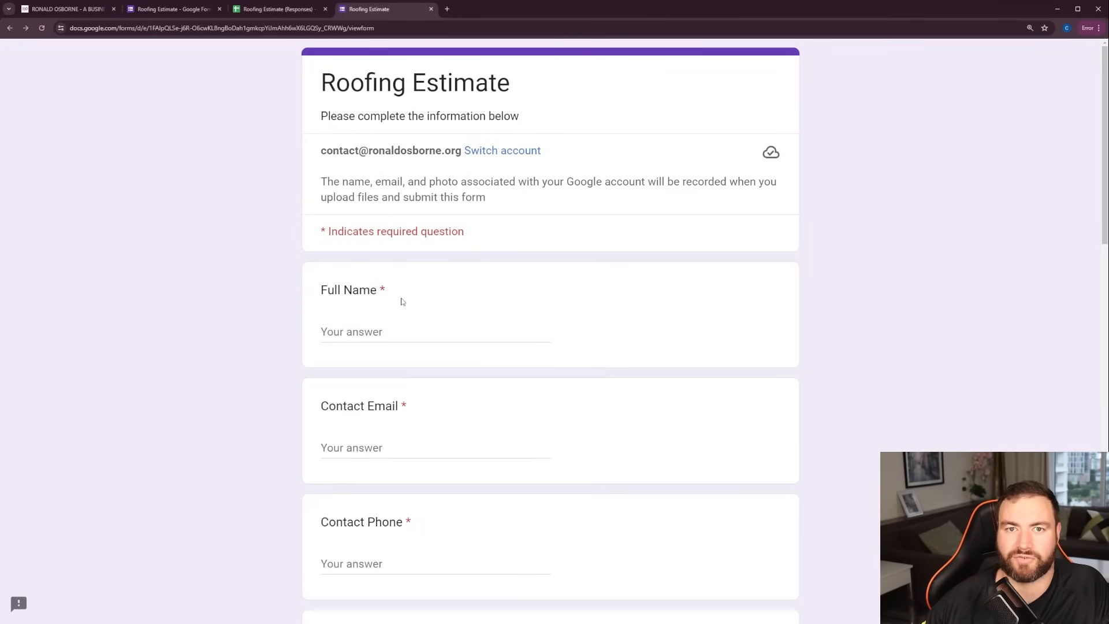
Enter the respondent's full name in the live form and begin the Contact Email answer
{"action": "left_click", "coordinate": [414, 330]}
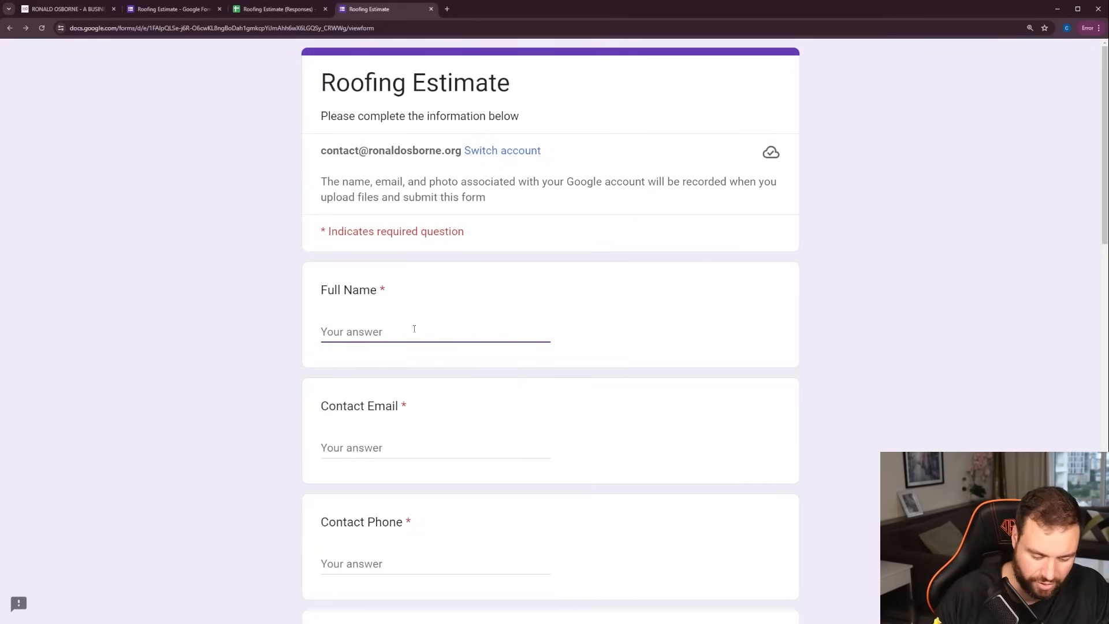
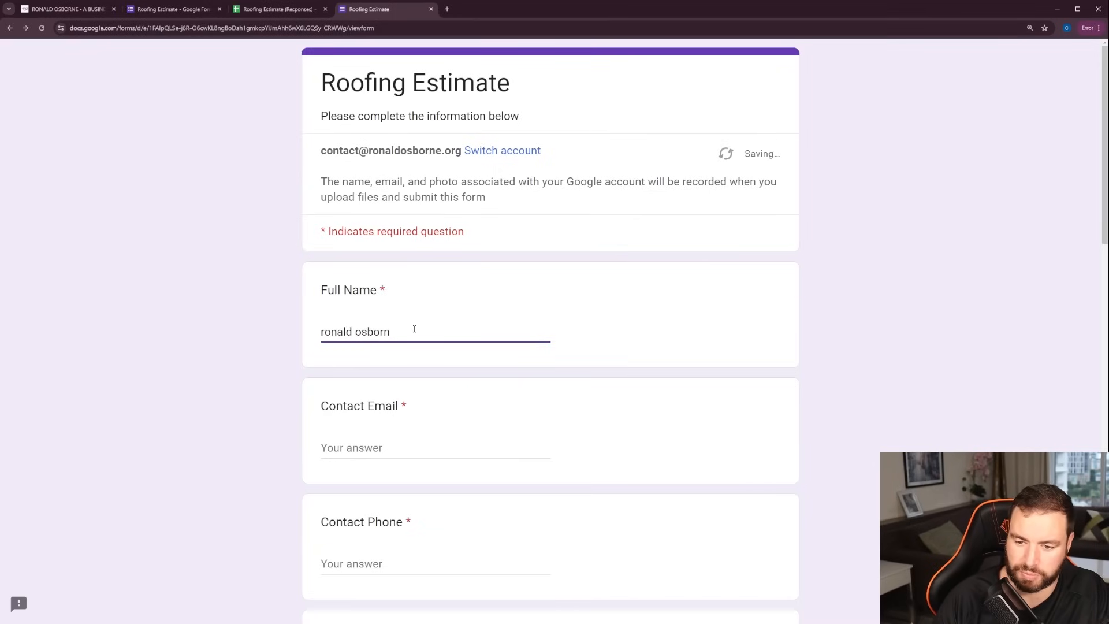
{"action": "type", "text": "q"}
{"action": "key", "text": "BackSpace"}
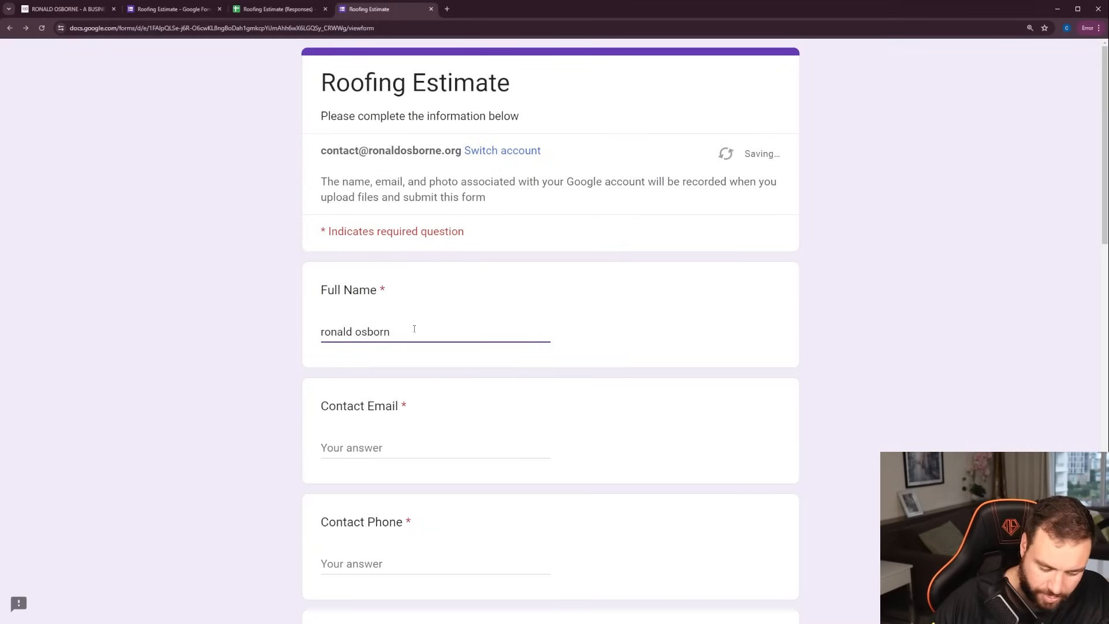
{"action": "type", "text": "e"}
{"action": "scroll", "coordinate": [385, 315], "scroll_direction": "down", "scroll_amount": 1}
{"action": "scroll", "coordinate": [384, 315], "scroll_direction": "down", "scroll_amount": 3}
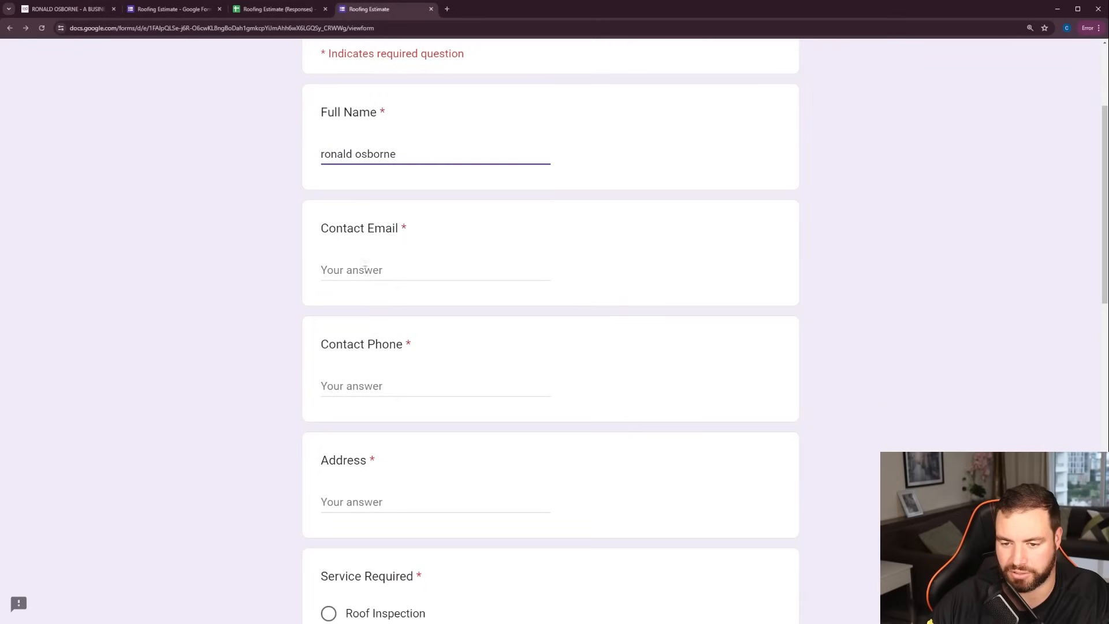
{"action": "left_click", "coordinate": [365, 269]}
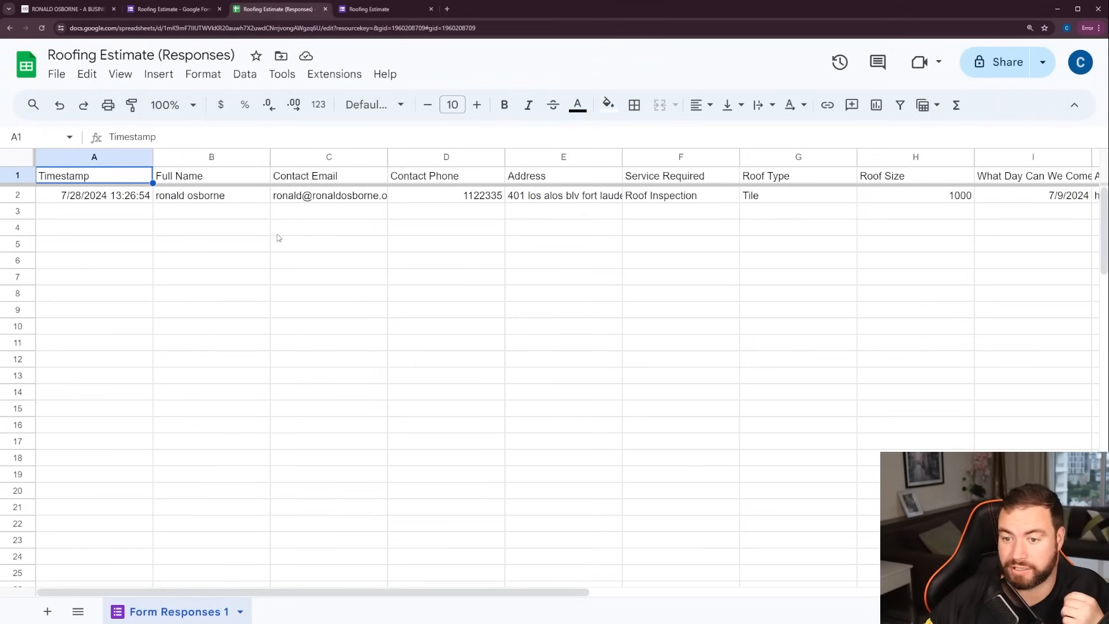
Examine the submitted response in row 2 of the responses spreadsheet, from Full Name through Additional Comments
{"action": "left_click", "coordinate": [222, 196]}
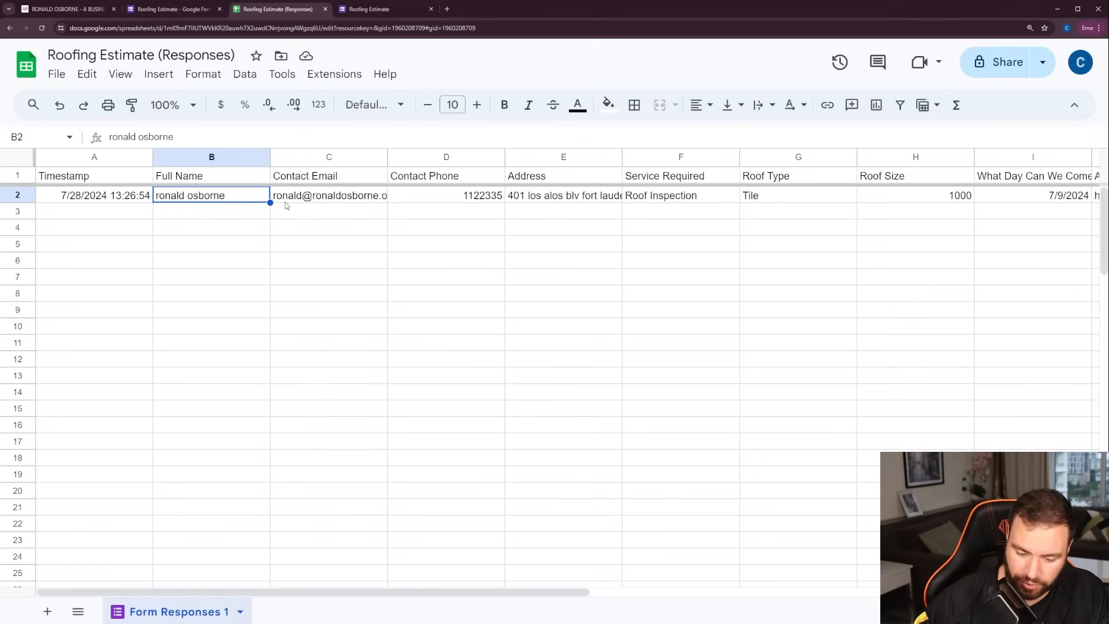
{"action": "key", "text": "Right"}
{"action": "key", "text": "Right"}
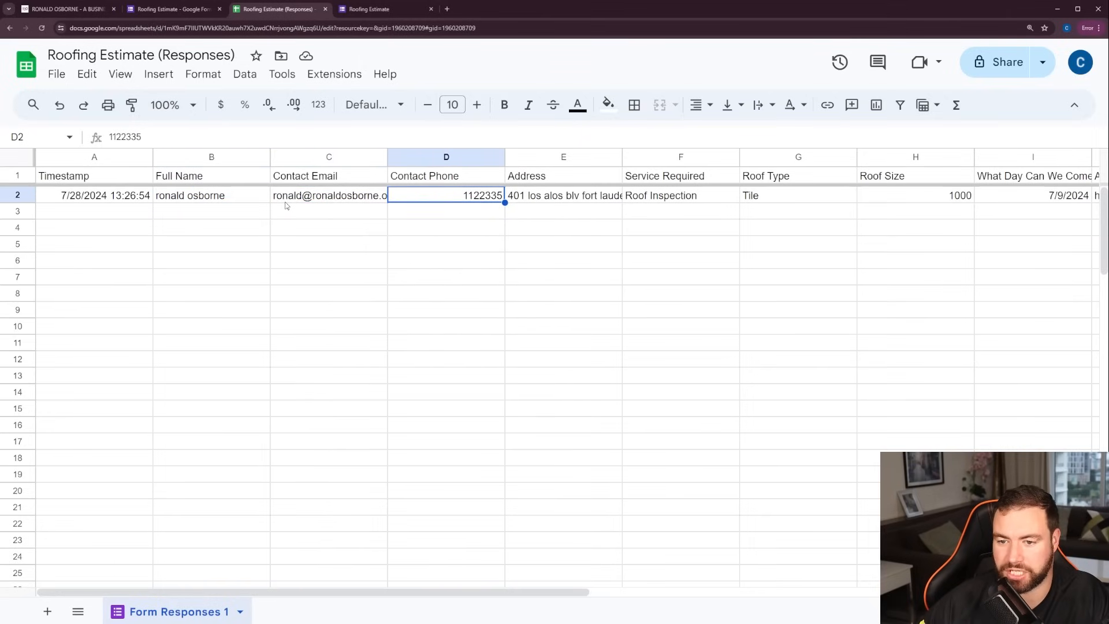
{"action": "key", "text": "Right"}
{"action": "key", "text": "Right"}
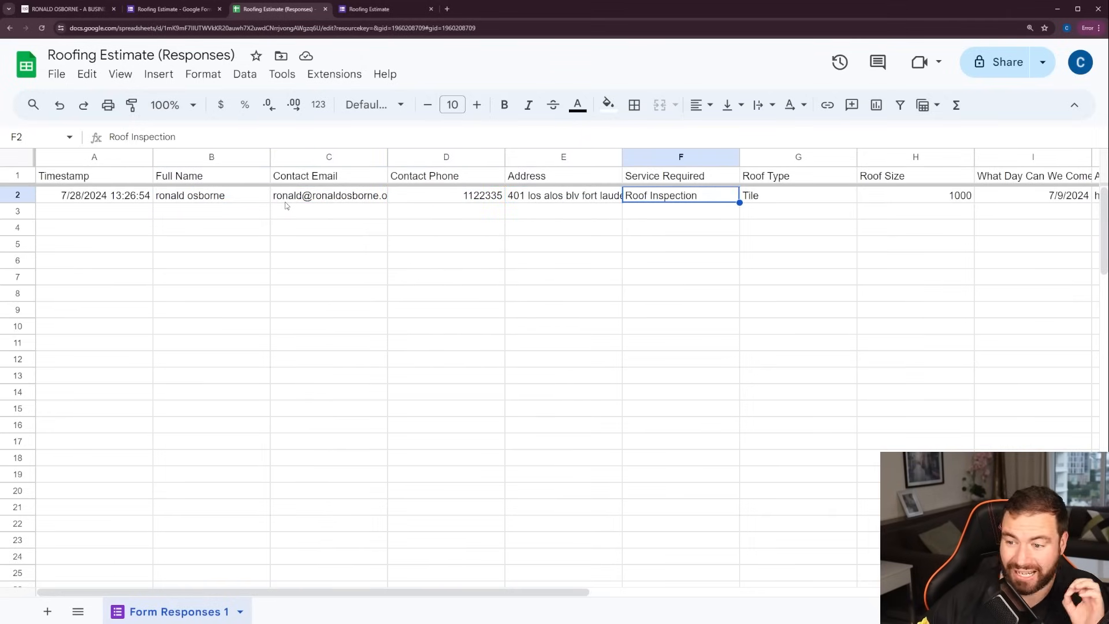
{"action": "key", "text": "Right"}
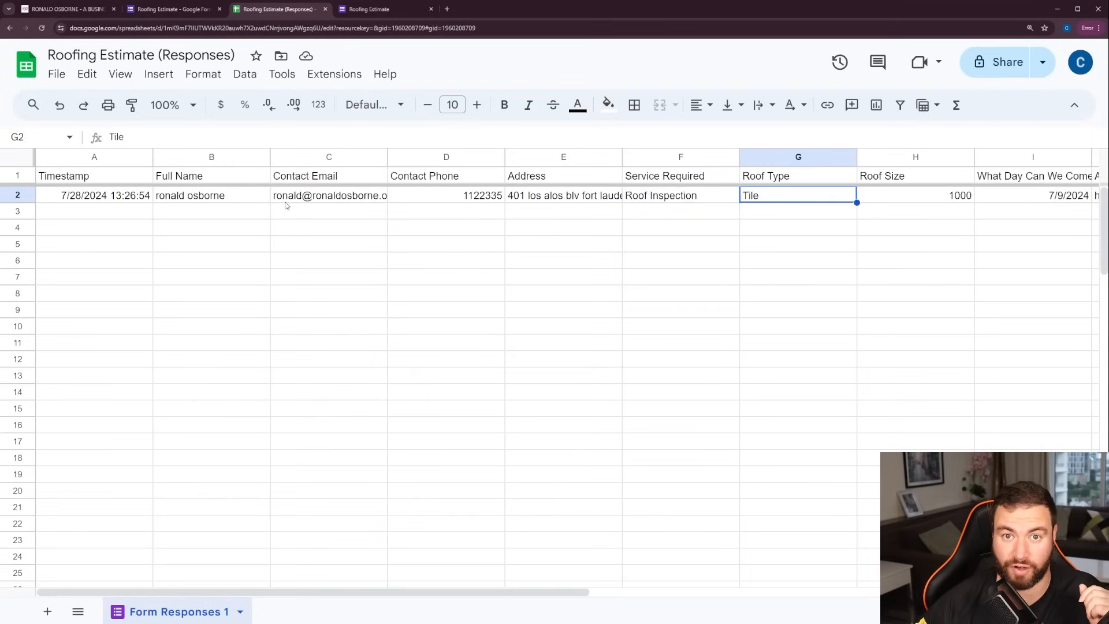
{"action": "key", "text": "Right"}
{"action": "key", "text": "Right"}
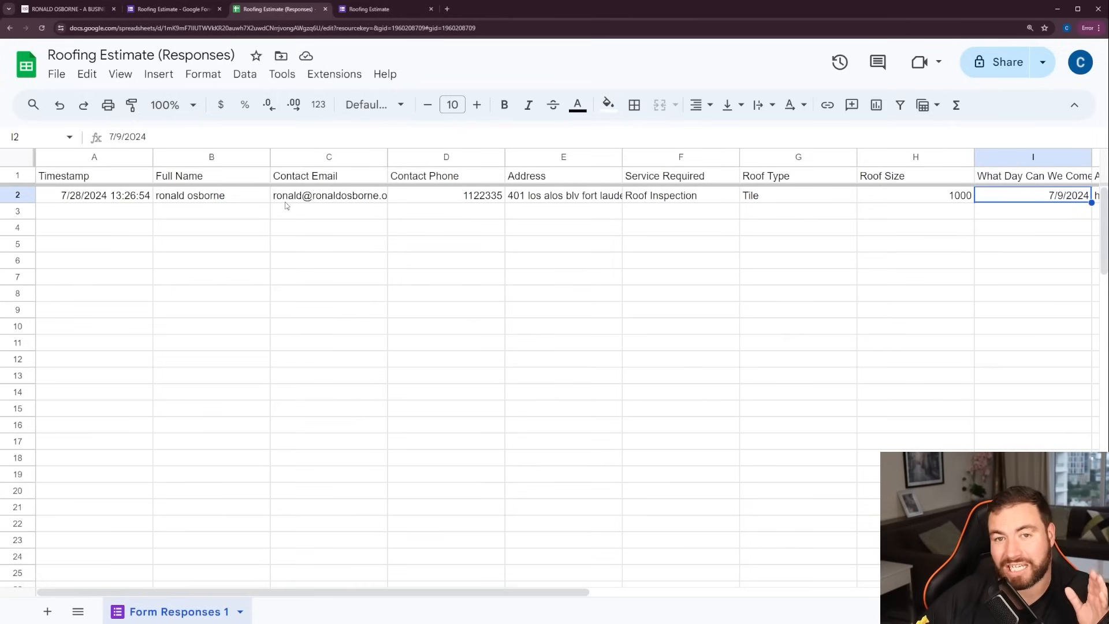
{"action": "key", "text": "Right"}
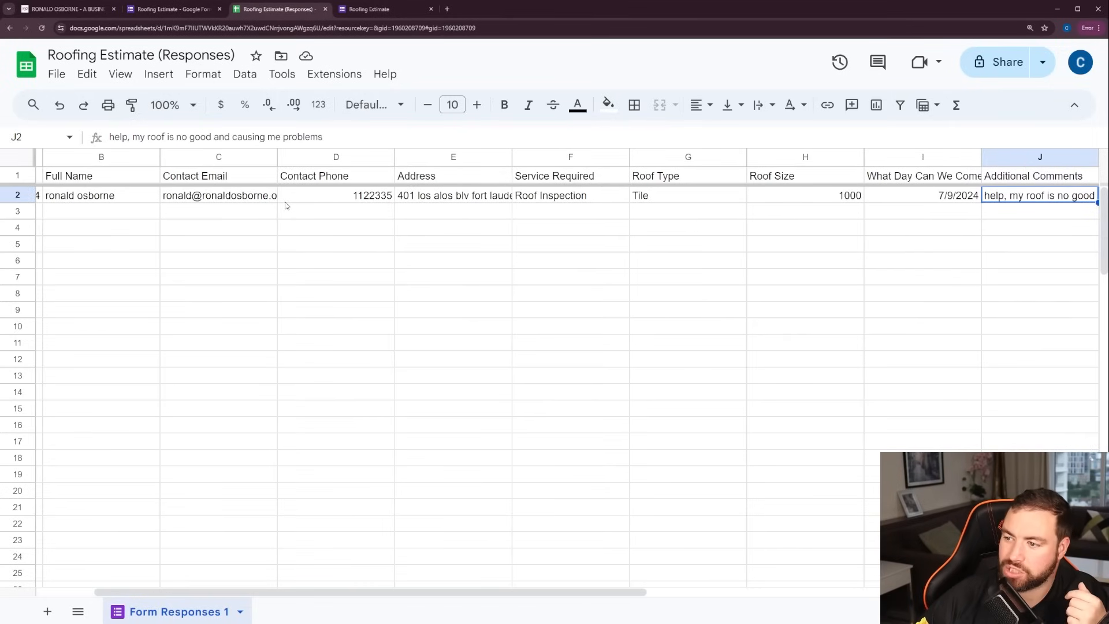
Preview the uploaded file linked in the response's Images cell
{"action": "key", "text": "Right"}
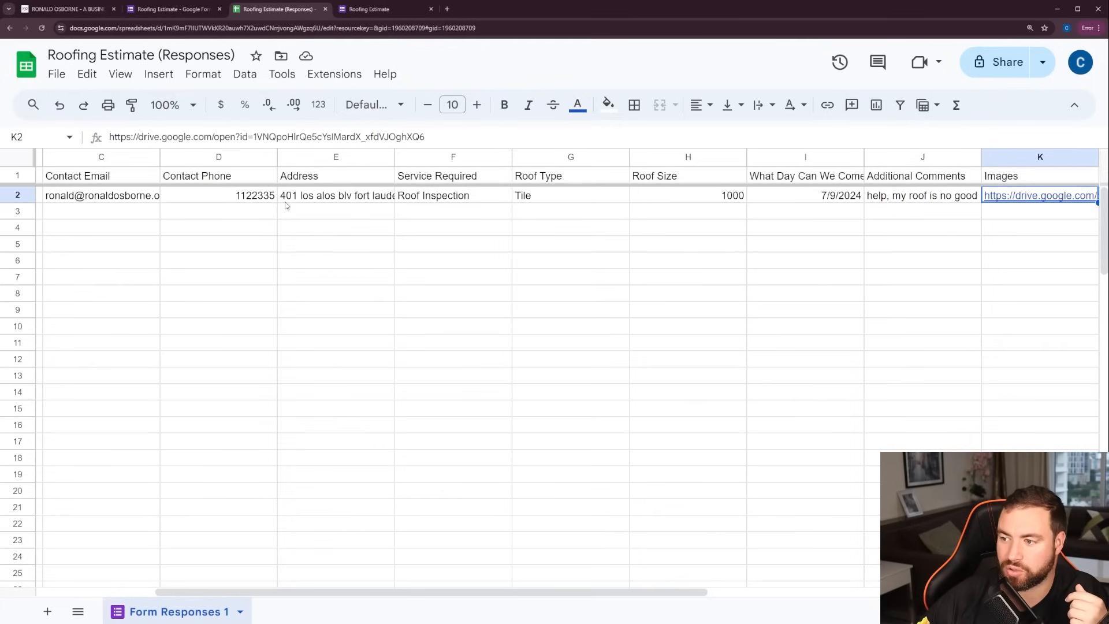
{"action": "key", "text": "Right"}
{"action": "key", "text": "Right"}
{"action": "key", "text": "Right"}
{"action": "key", "text": "Right"}
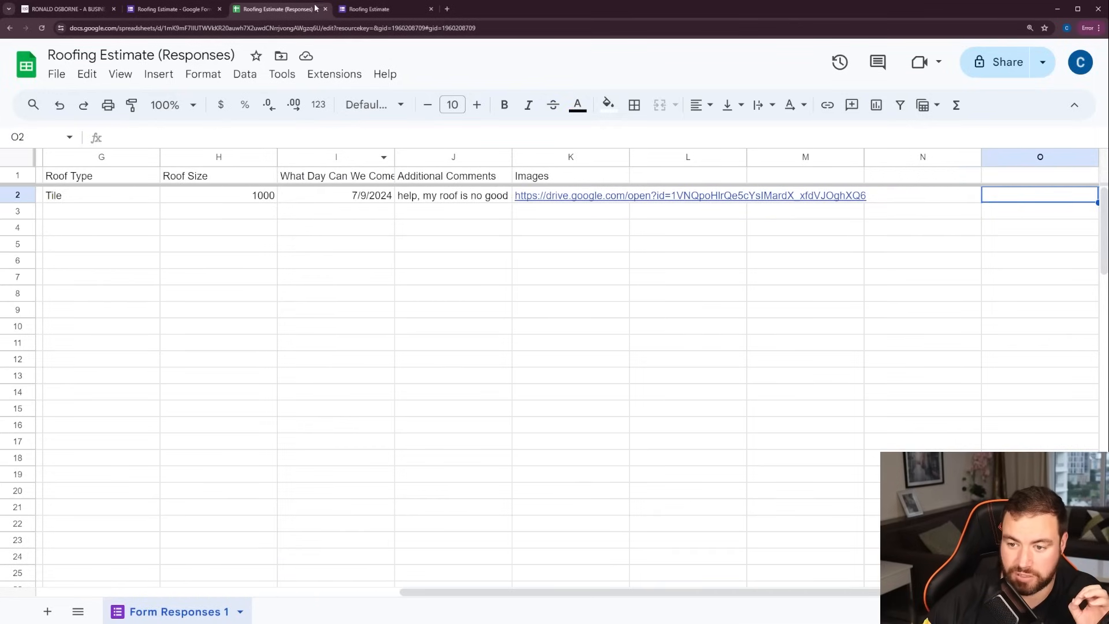
{"action": "left_click", "coordinate": [604, 195]}
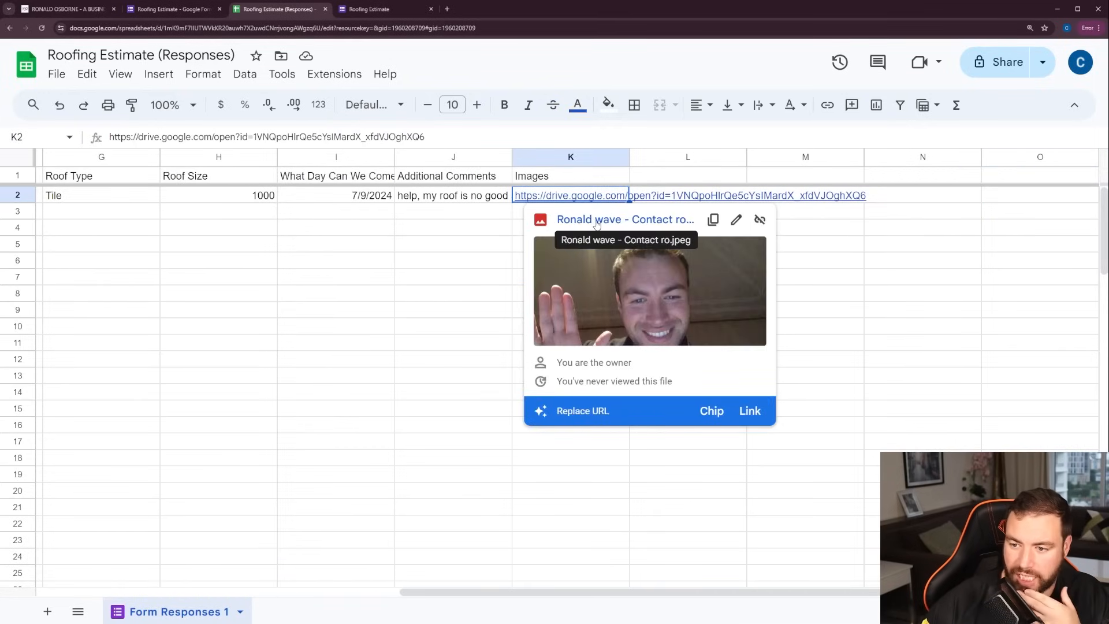
Open the full-size uploaded image linked in the response's Images cell, and return to the responses spreadsheet
{"action": "left_click", "coordinate": [596, 223]}
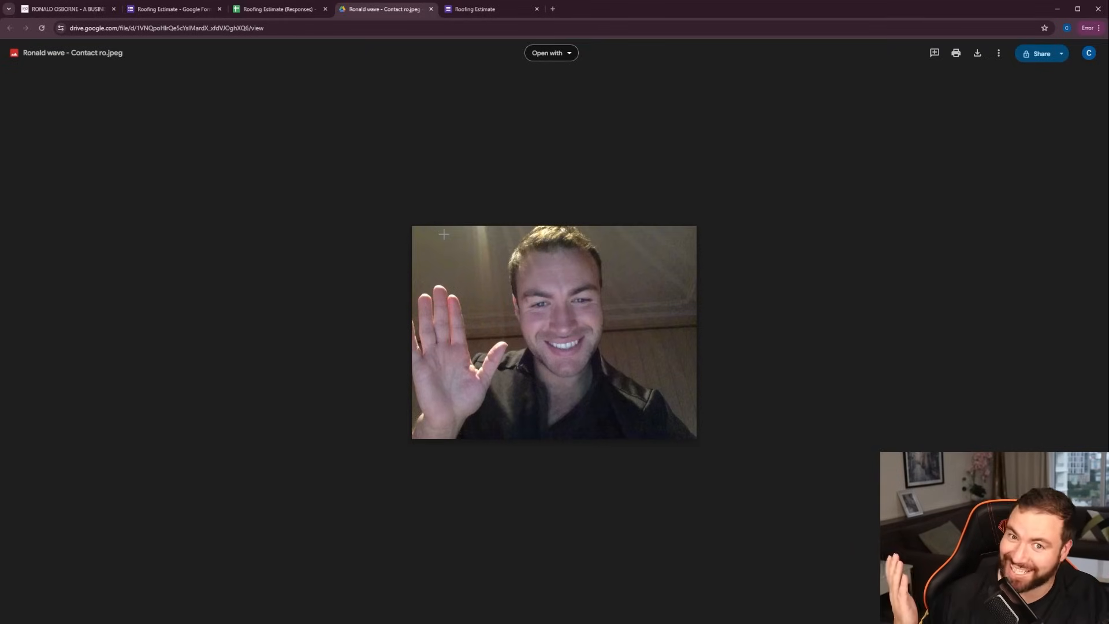
{"action": "left_click", "coordinate": [276, 14]}
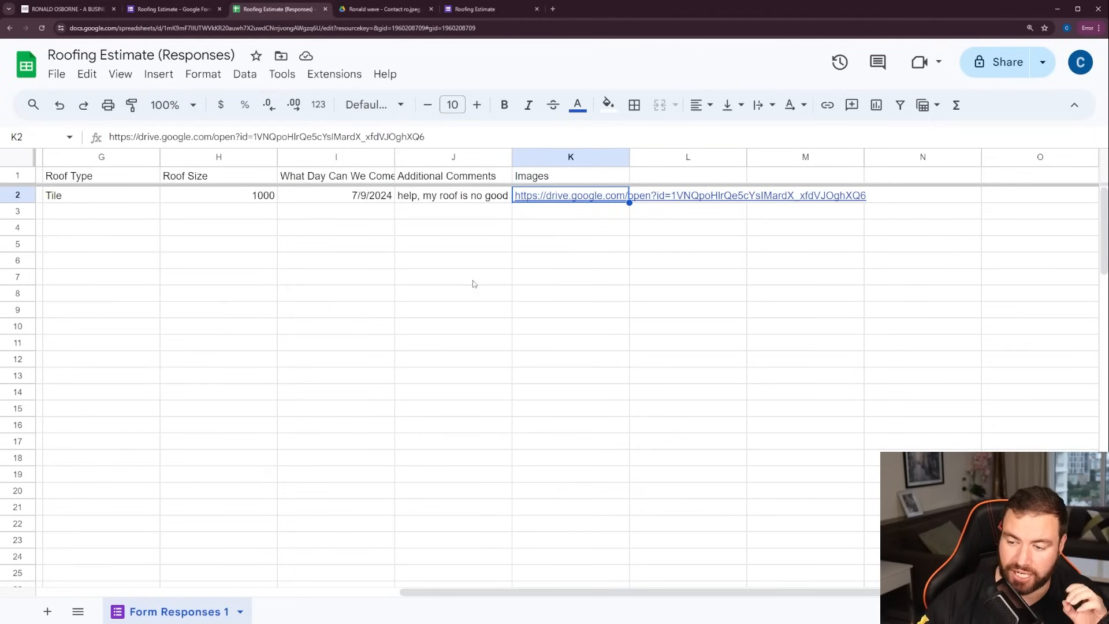
Add the column header "Did we Do The Job?" in cell L1, directly after the Images column
{"action": "left_click", "coordinate": [676, 179]}
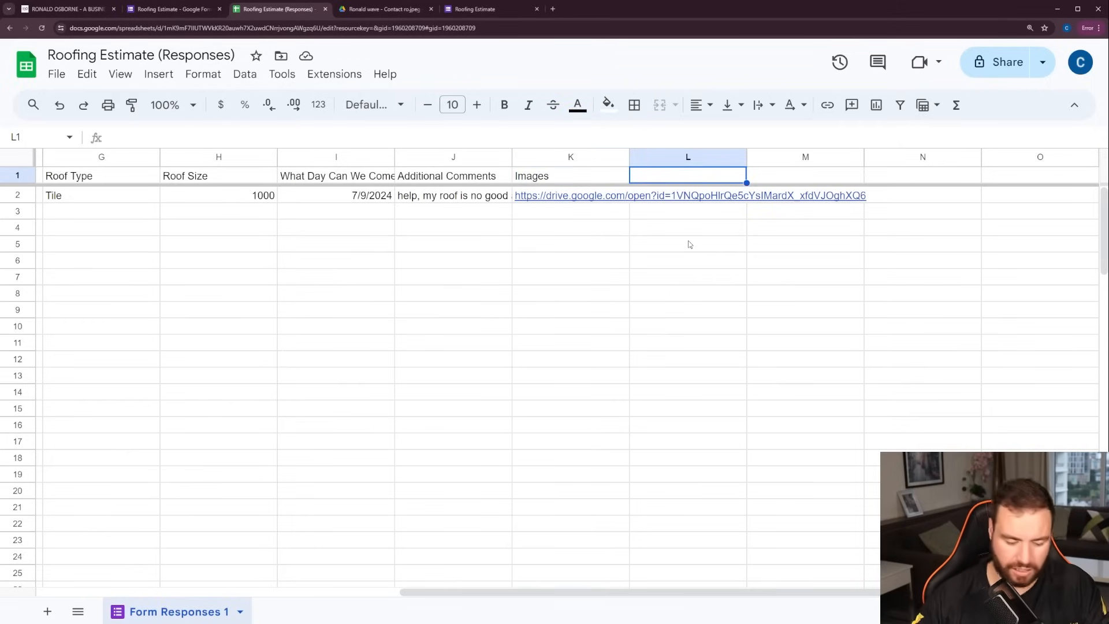
{"action": "type", "text": "Did we "}
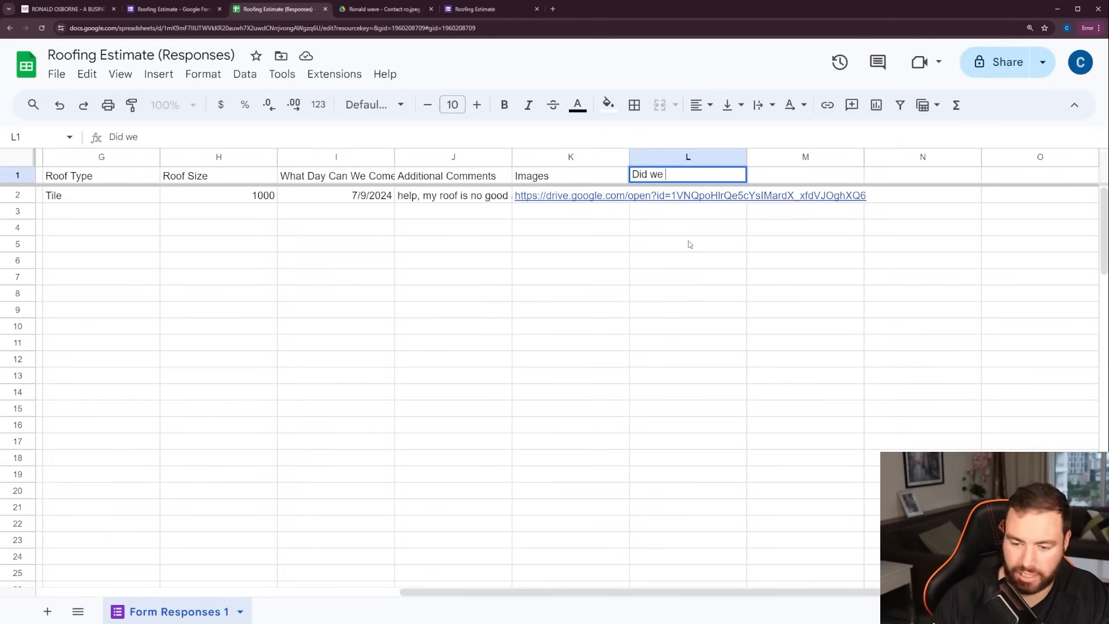
{"action": "type", "text": "Do The "}
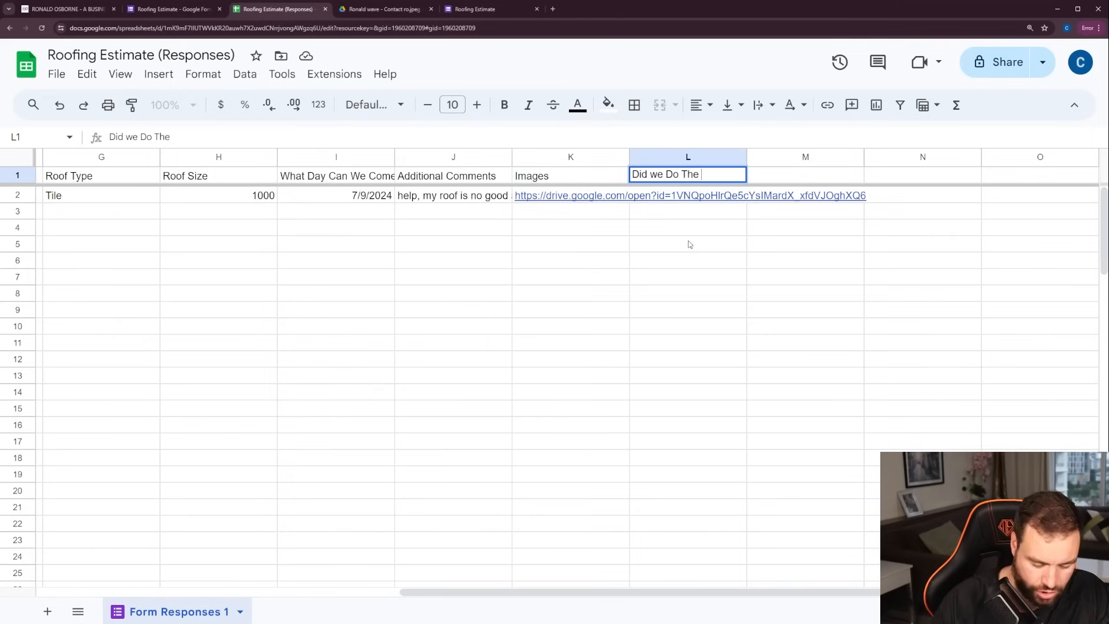
{"action": "type", "text": "o"}
{"action": "type", "text": "b?"}
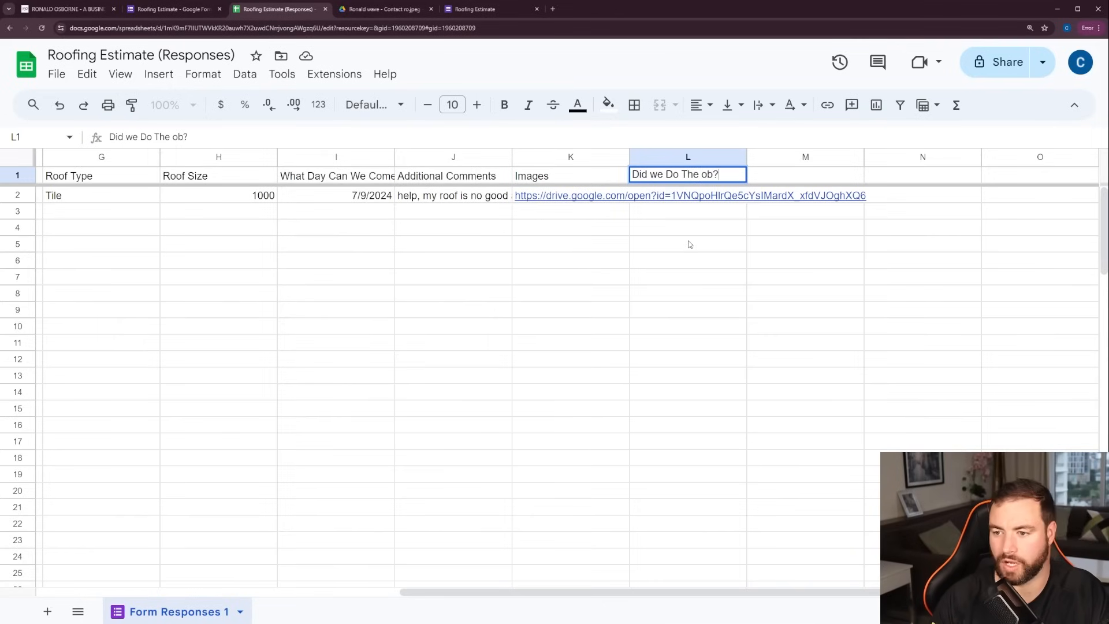
{"action": "key", "text": "Tab"}
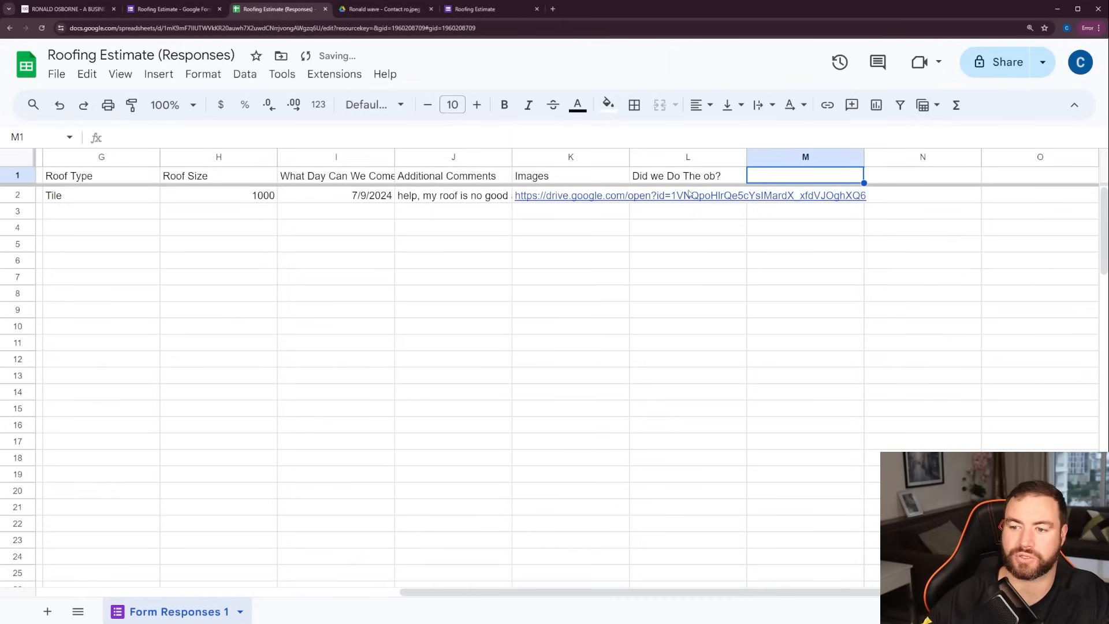
{"action": "double_click", "coordinate": [703, 176]}
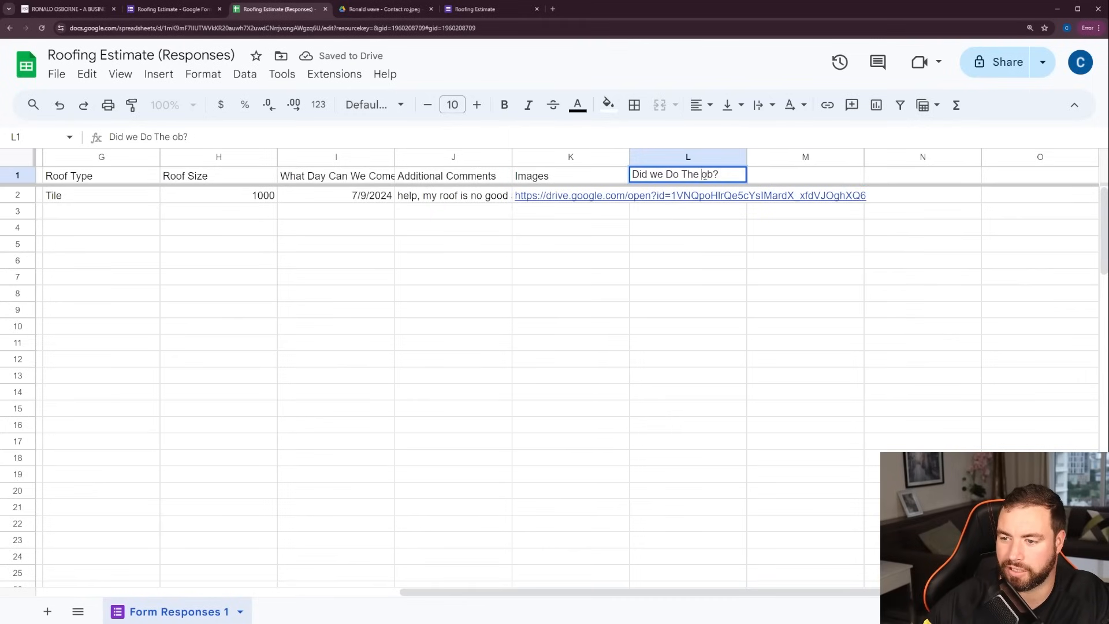
{"action": "type", "text": "J"}
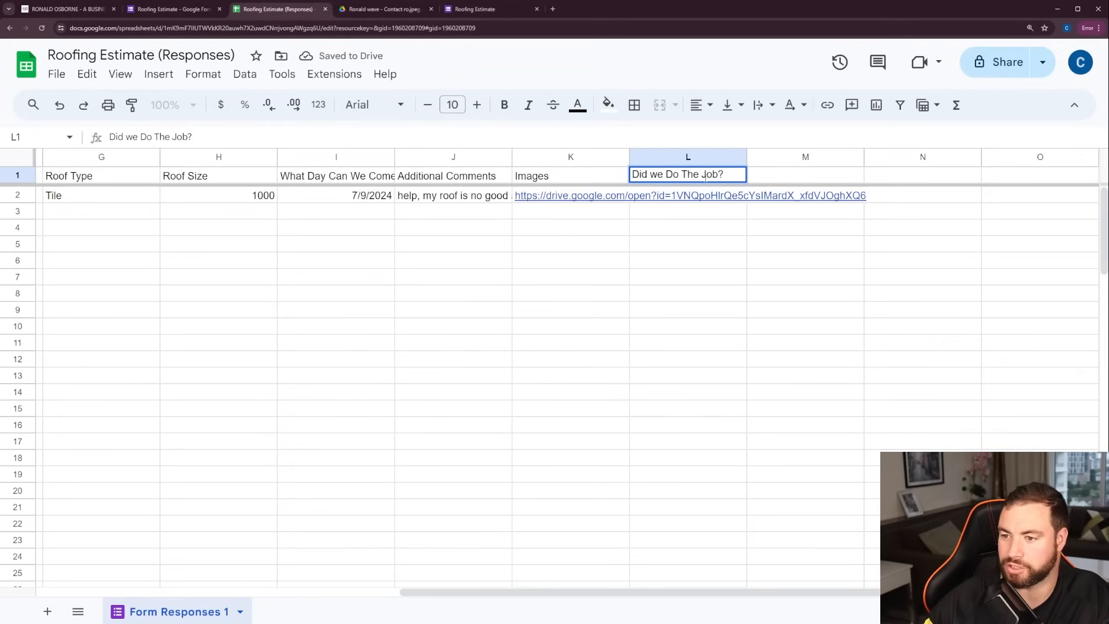
{"action": "key", "text": "Tab"}
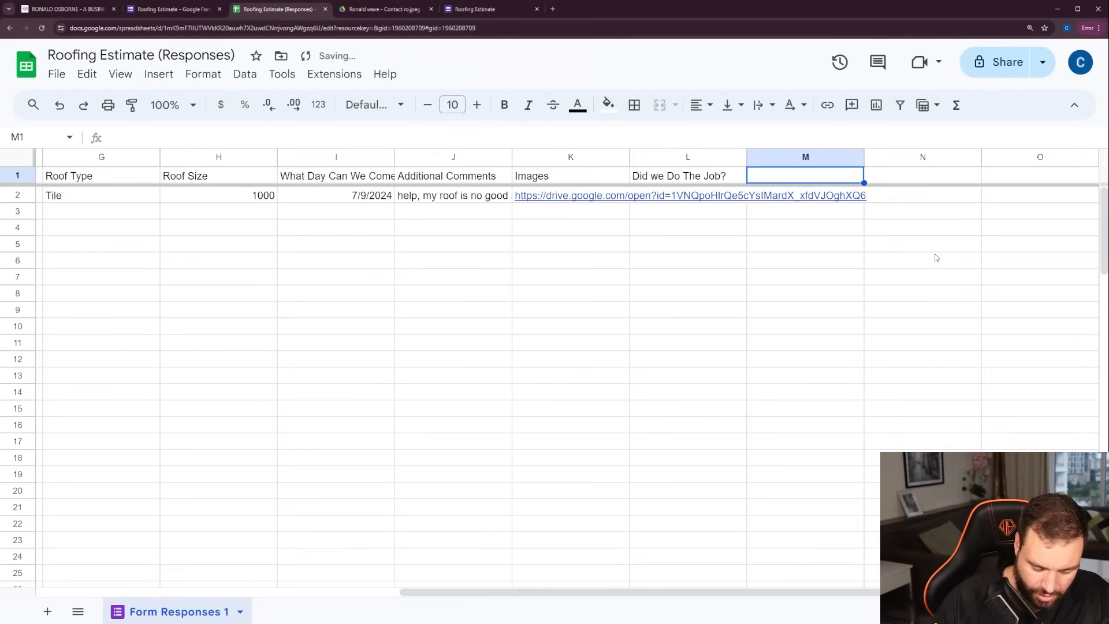
Add the column headers "Quoted Price" in M1 and "Total Invoiced" in N1
{"action": "type", "text": "Q"}
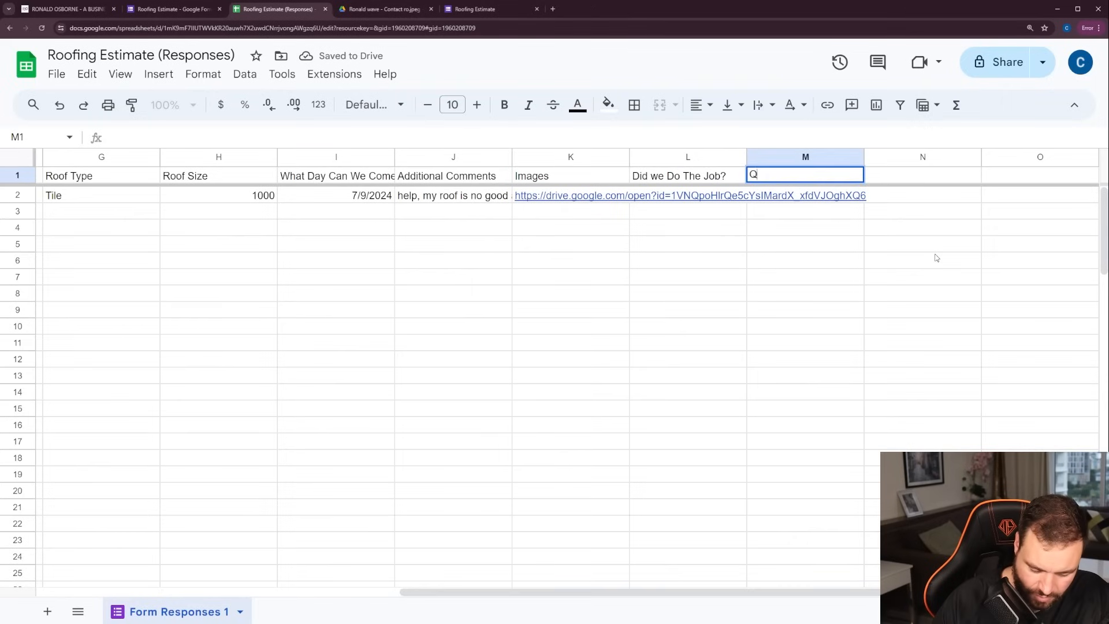
{"action": "type", "text": "uoted "}
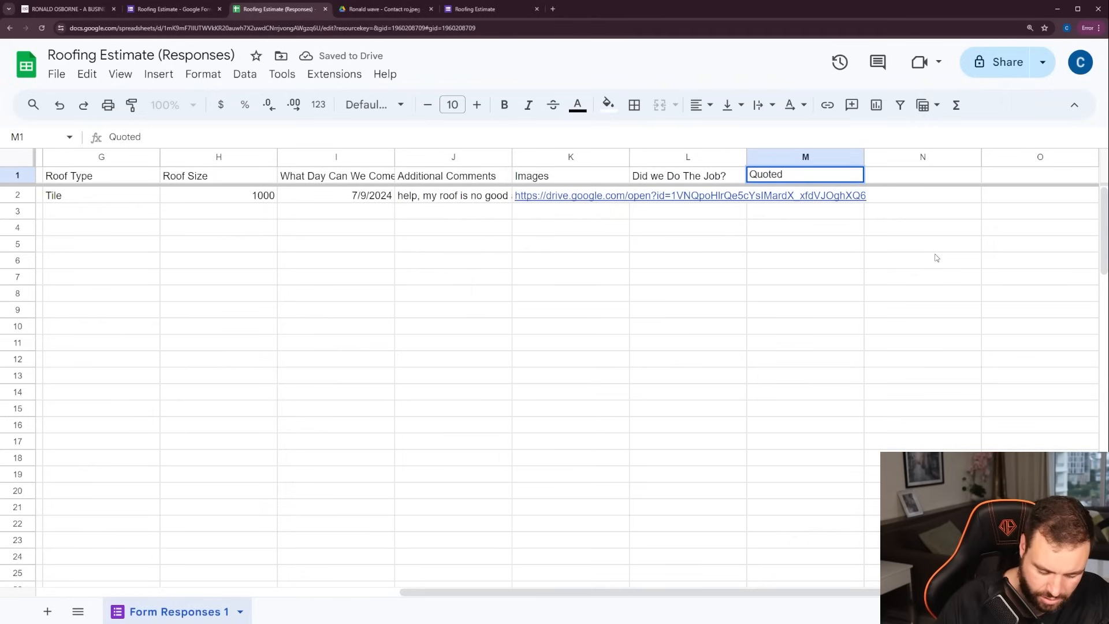
{"action": "type", "text": "Price"}
{"action": "key", "text": "Tab"}
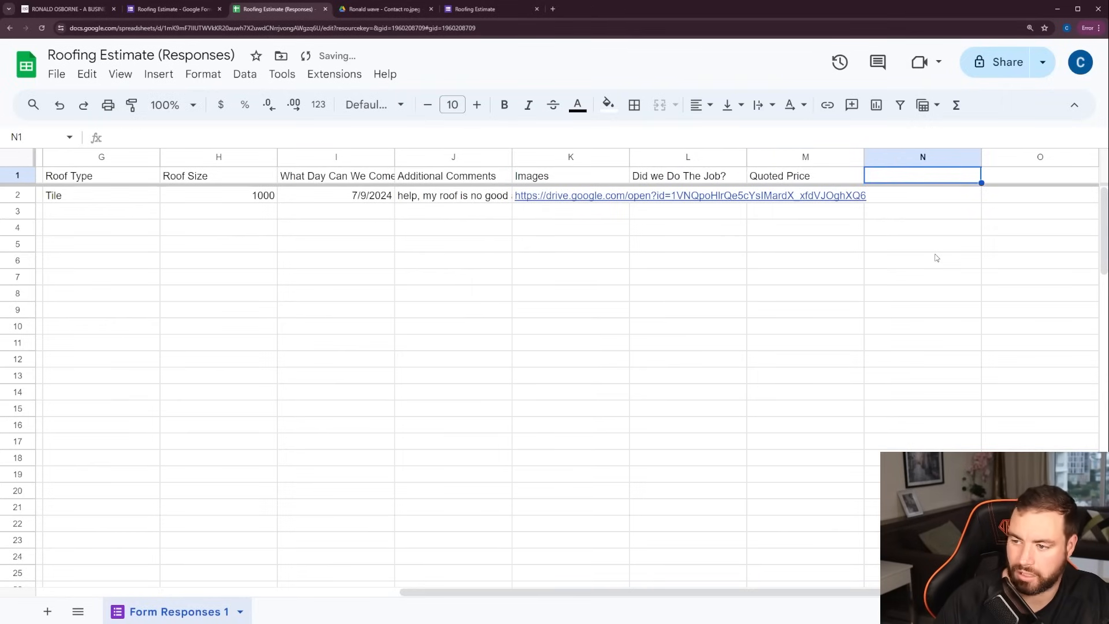
{"action": "type", "text": "Total "}
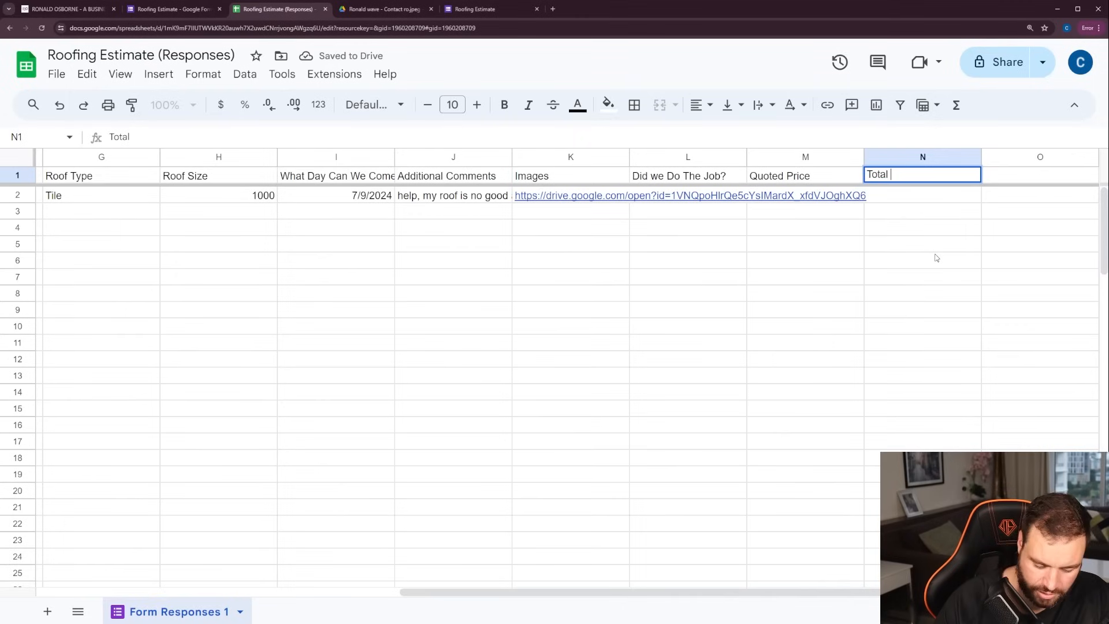
{"action": "type", "text": "Invoiced"}
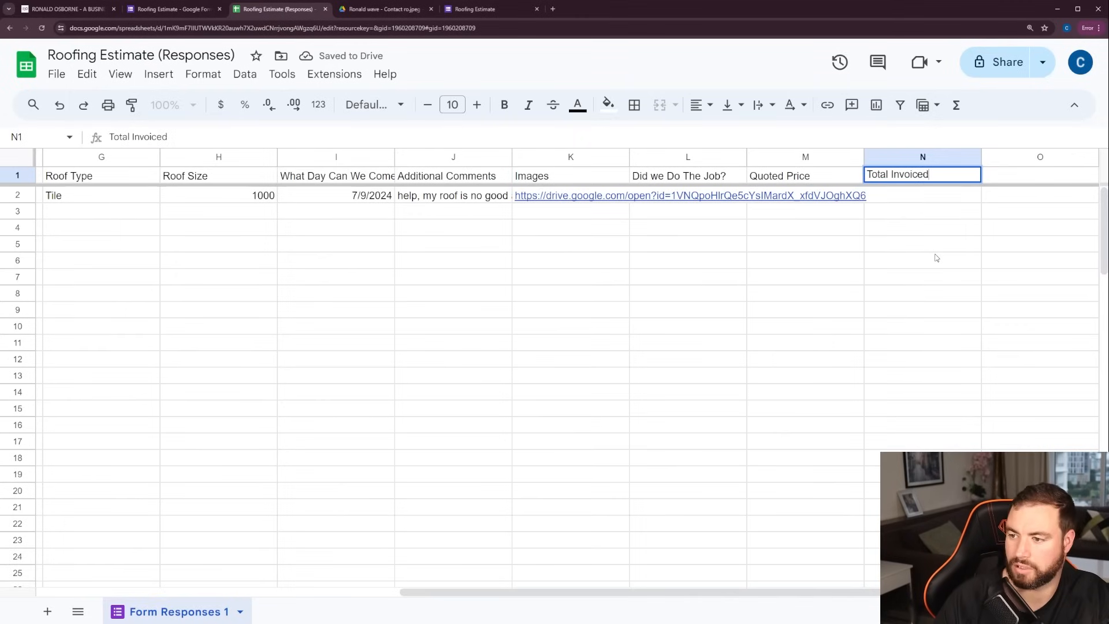
{"action": "key", "text": "Tab"}
{"action": "left_click", "coordinate": [701, 294]}
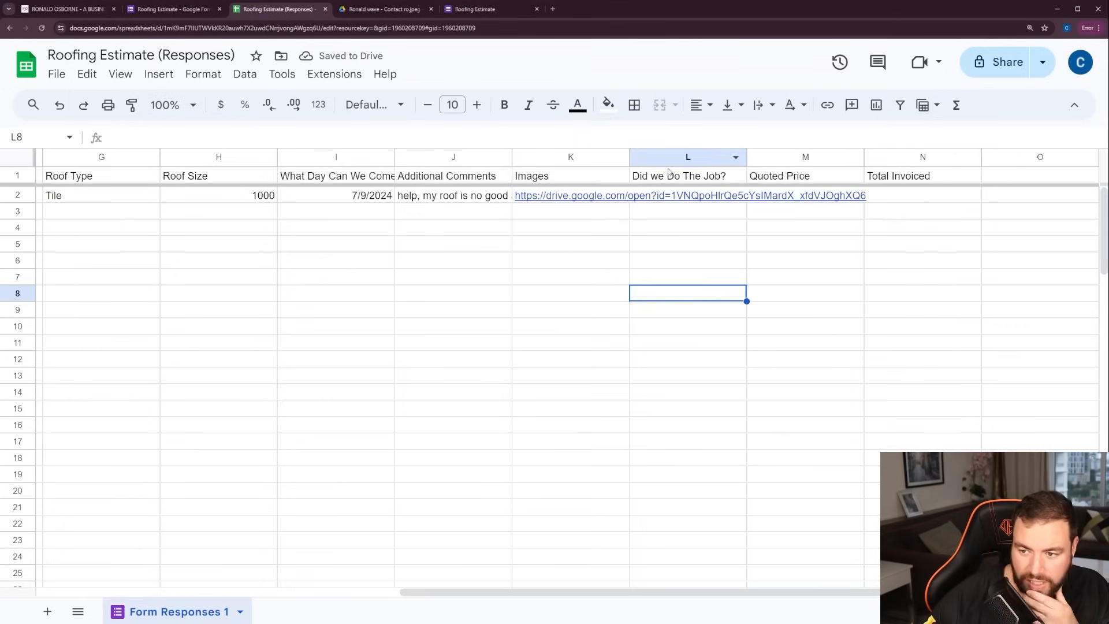
Fill in the response's tracking cells in row 2: Yes for the job done, 15000 as quoted price and 15500 as total invoiced
{"action": "left_click", "coordinate": [692, 199]}
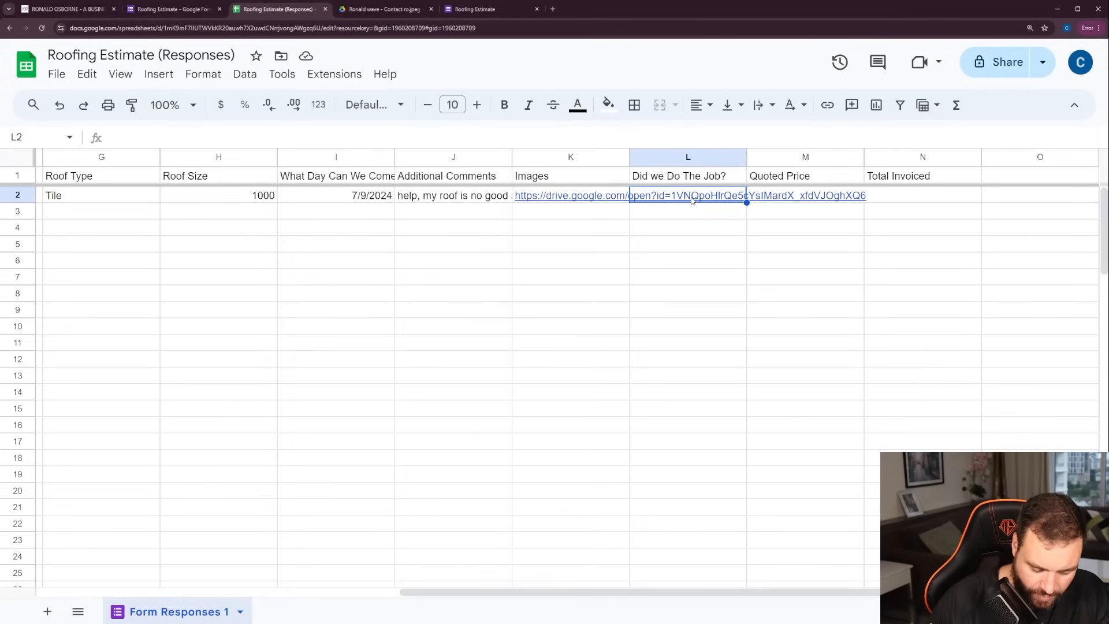
{"action": "type", "text": "Yes"}
{"action": "key", "text": "Tab"}
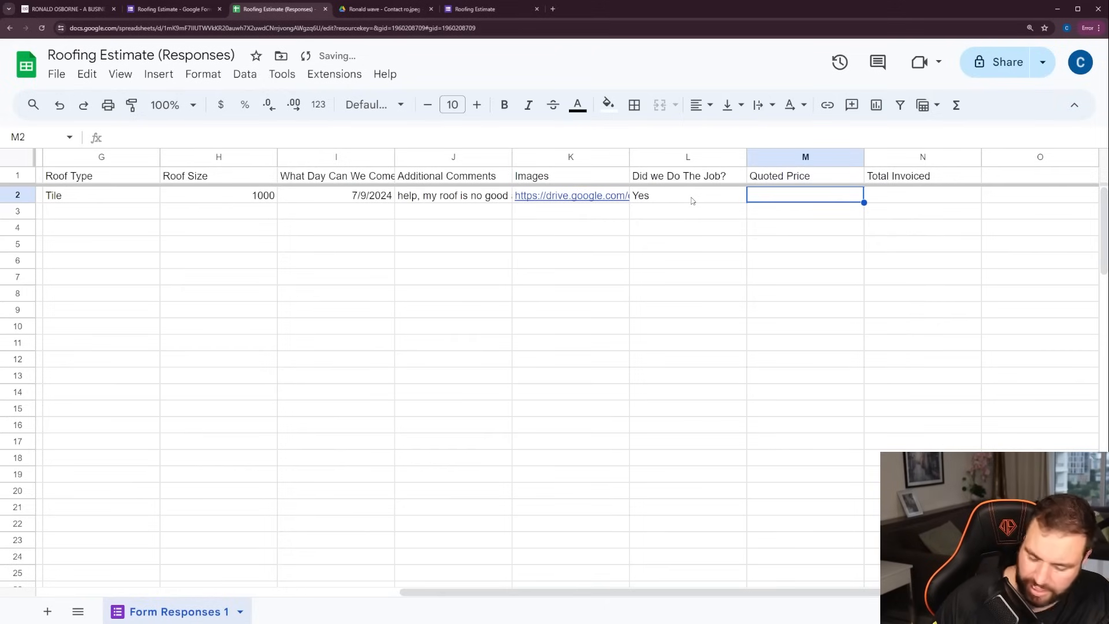
{"action": "type", "text": "15000"}
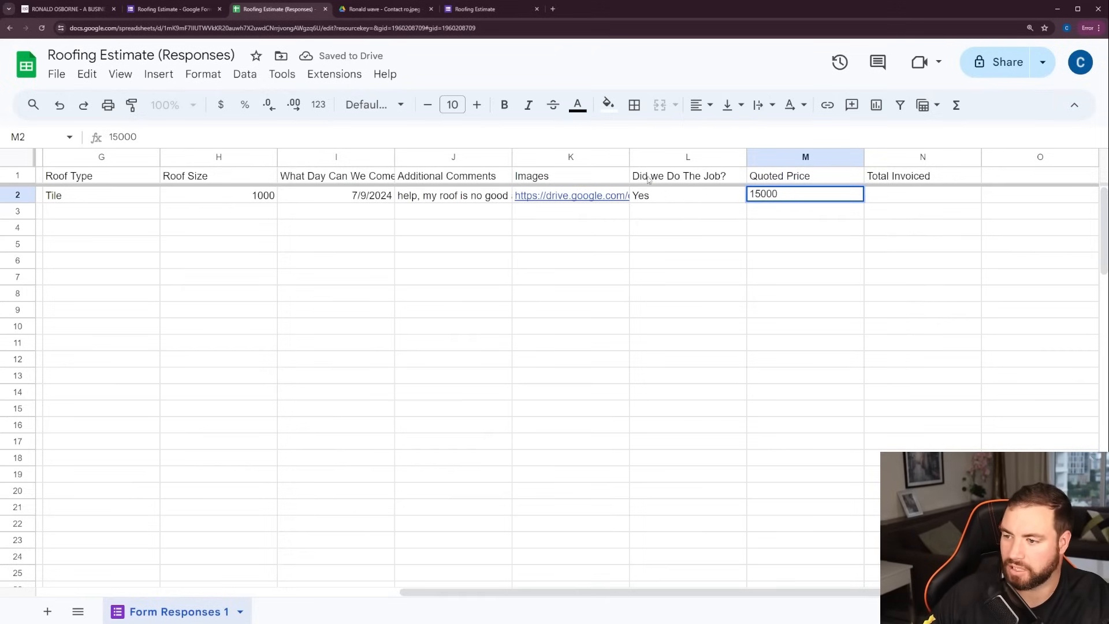
{"action": "key", "text": "Tab"}
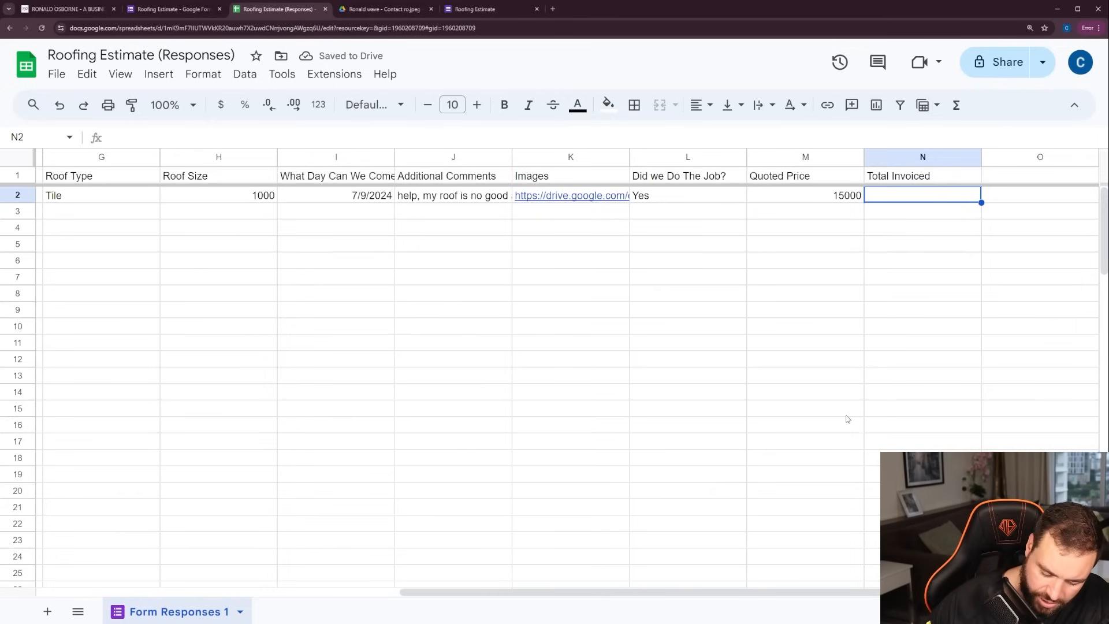
{"action": "type", "text": "15500"}
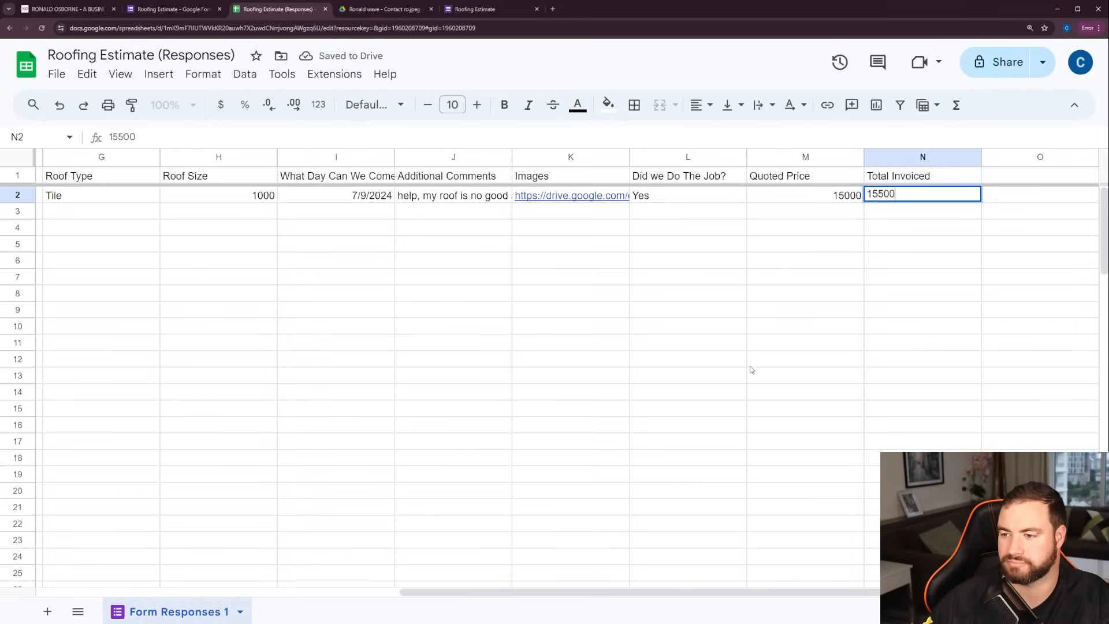
{"action": "left_click", "coordinate": [832, 340]}
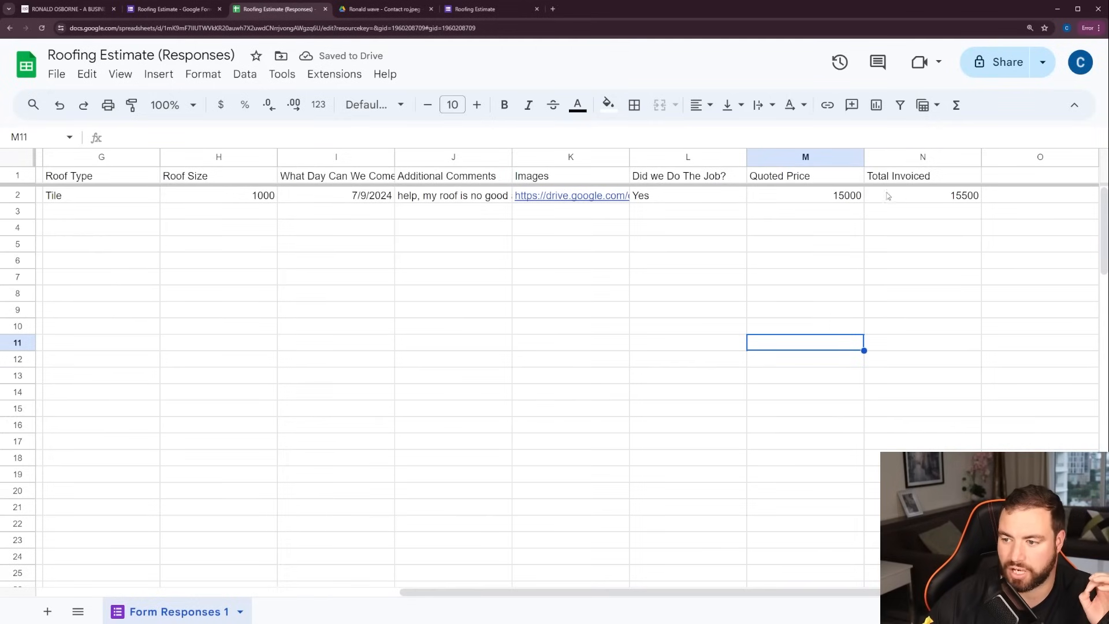
Review the response's job-tracking entries in L2:N2, the Contact Email column and the requested visit date in row 2
{"action": "left_click_drag", "start_coordinate": [887, 195], "coordinate": [661, 193]}
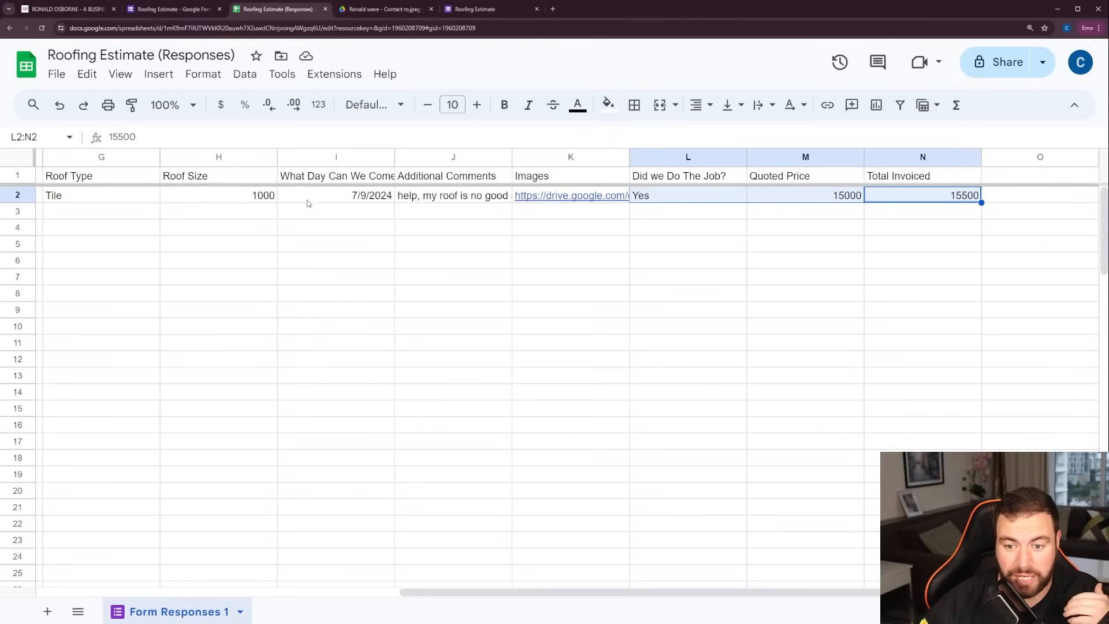
{"action": "left_click", "coordinate": [714, 219]}
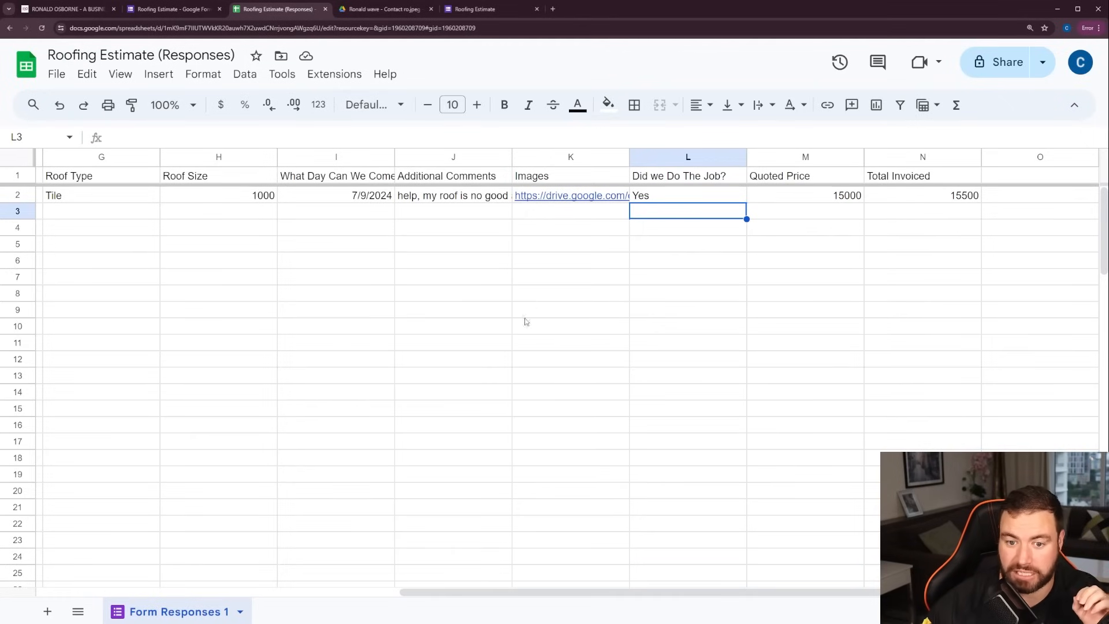
{"action": "left_click_drag", "start_coordinate": [564, 593], "coordinate": [126, 590]}
{"action": "left_click", "coordinate": [359, 200]}
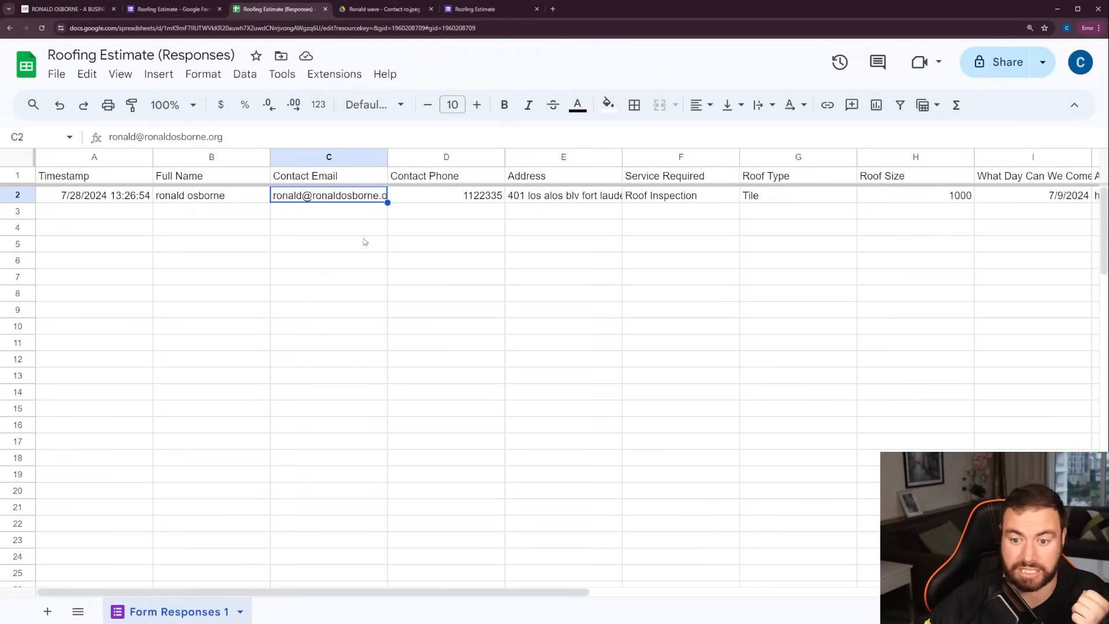
{"action": "left_click_drag", "start_coordinate": [348, 202], "coordinate": [354, 508]}
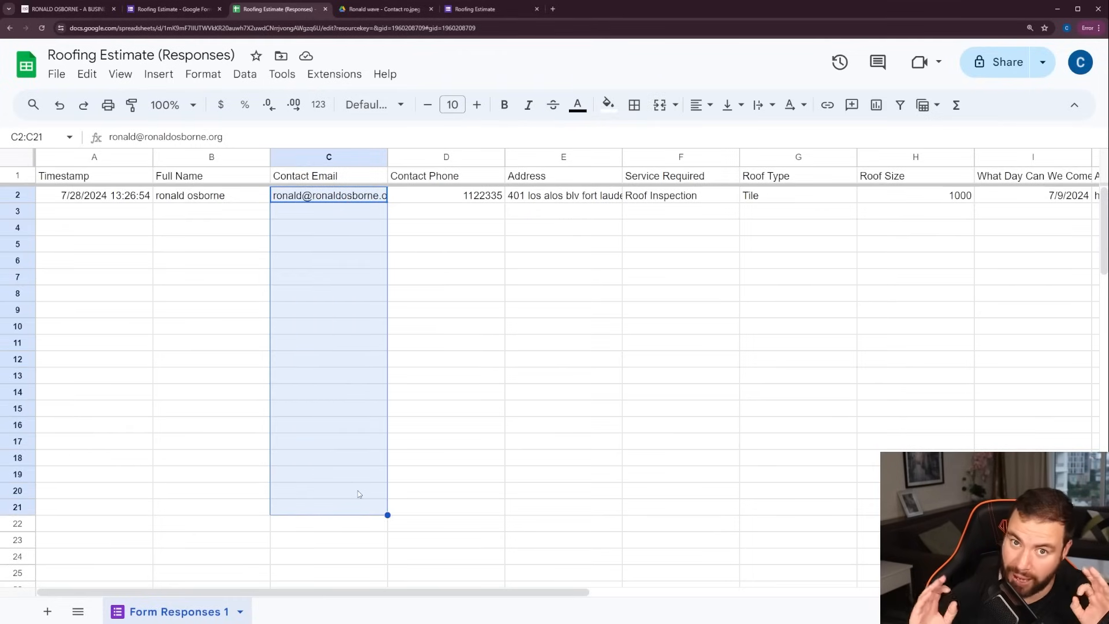
{"action": "left_click", "coordinate": [195, 266]}
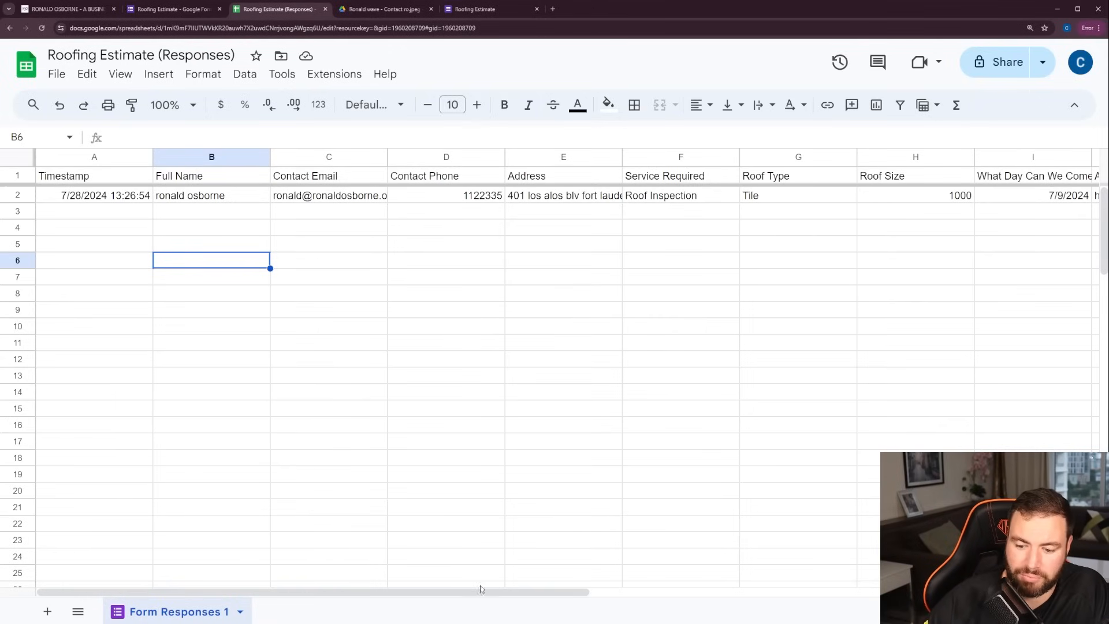
{"action": "left_click_drag", "start_coordinate": [480, 589], "coordinate": [717, 590]}
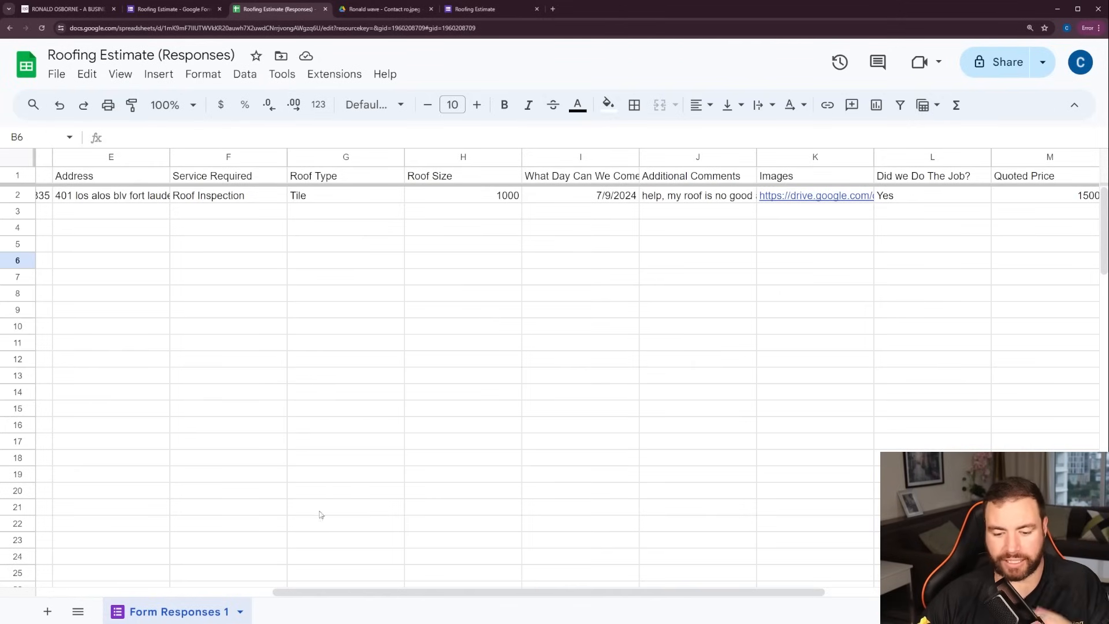
{"action": "left_click_drag", "start_coordinate": [27, 581], "coordinate": [27, 580]}
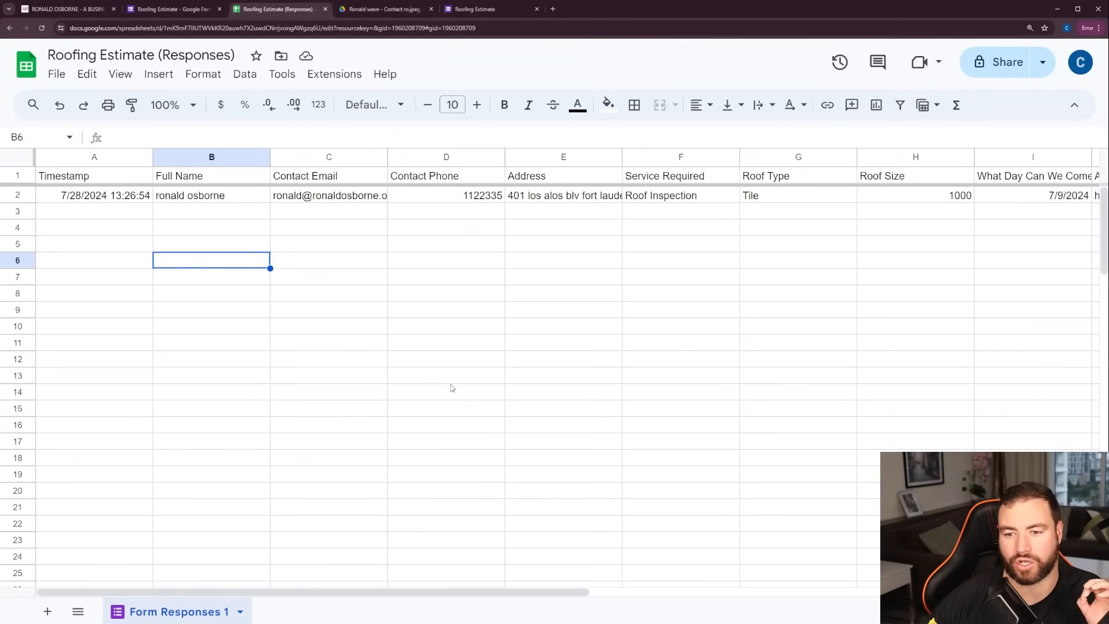
{"action": "left_click_drag", "start_coordinate": [341, 200], "coordinate": [333, 442]}
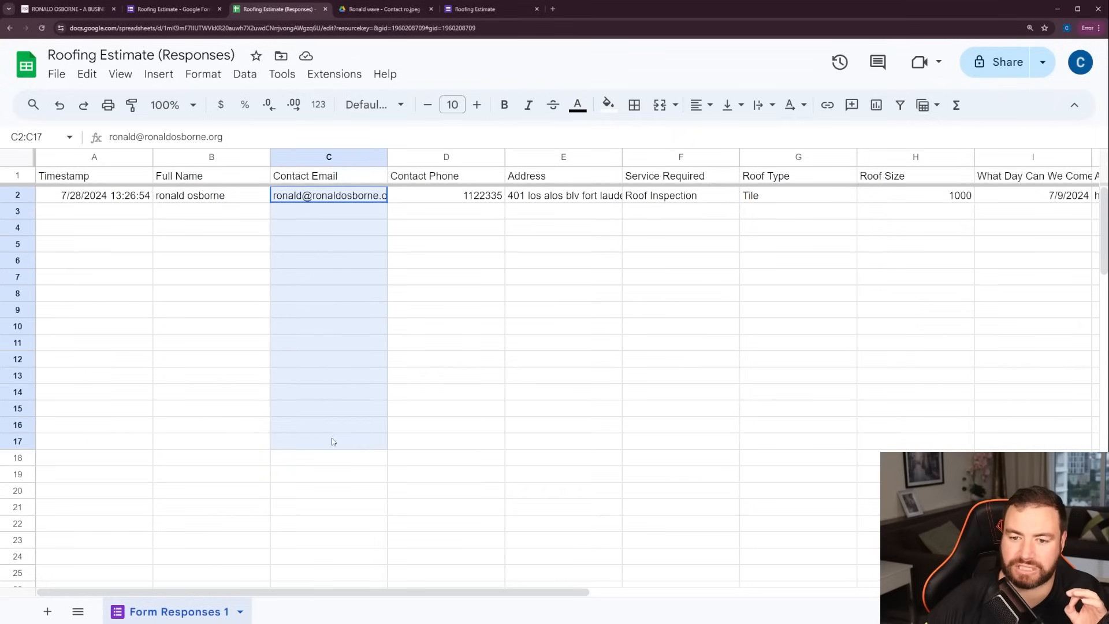
{"action": "left_click", "coordinate": [459, 414]}
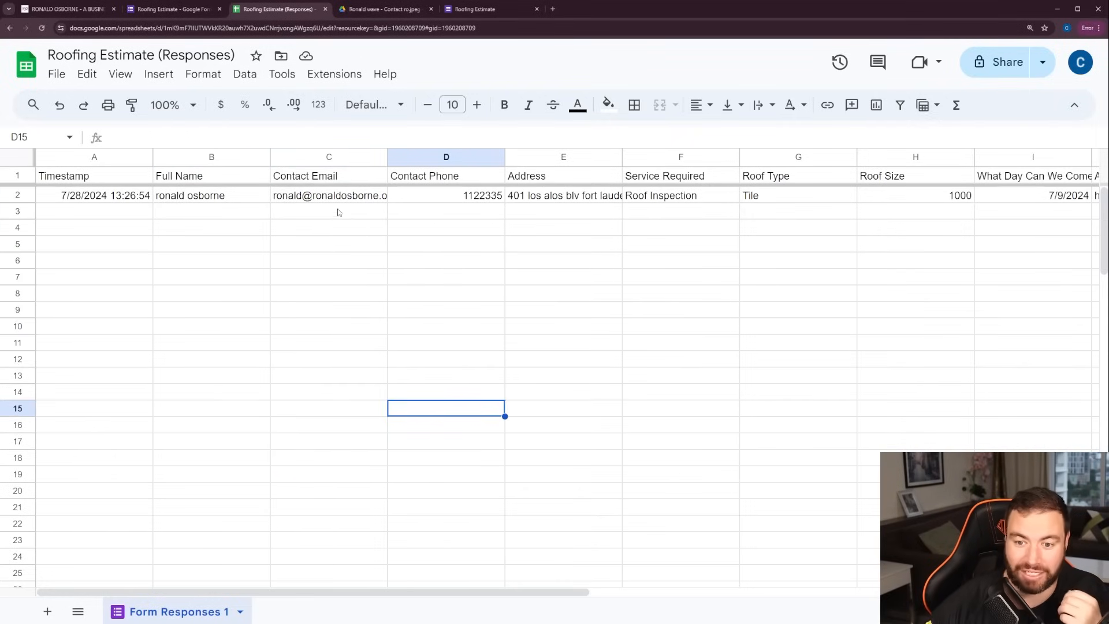
{"action": "left_click_drag", "start_coordinate": [340, 199], "coordinate": [359, 515]}
{"action": "left_click", "coordinate": [434, 396]}
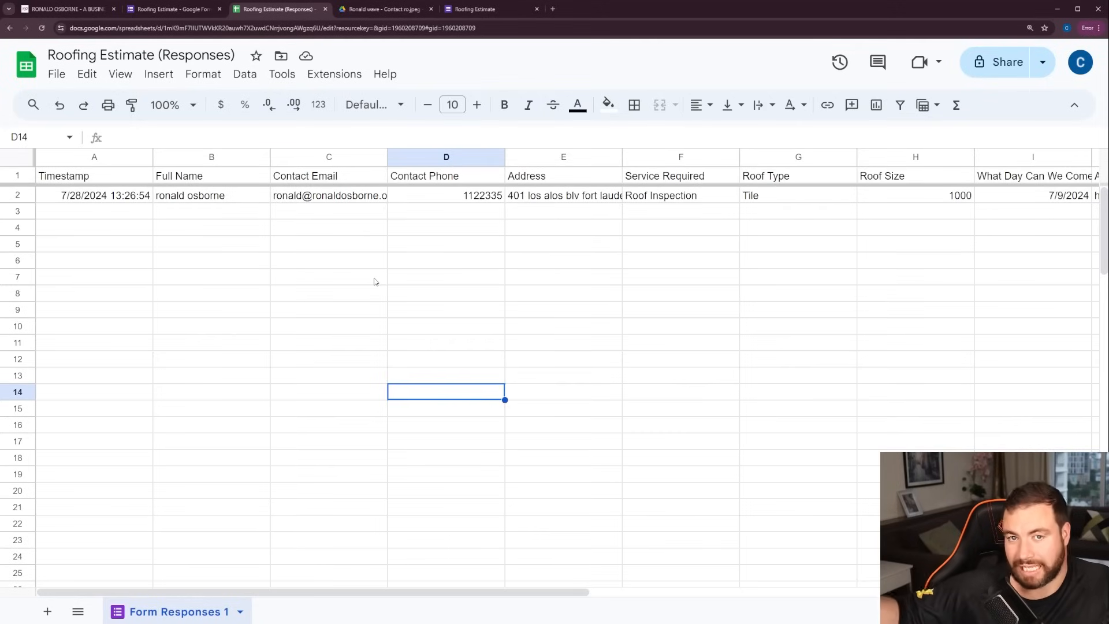
{"action": "left_click", "coordinate": [370, 196]}
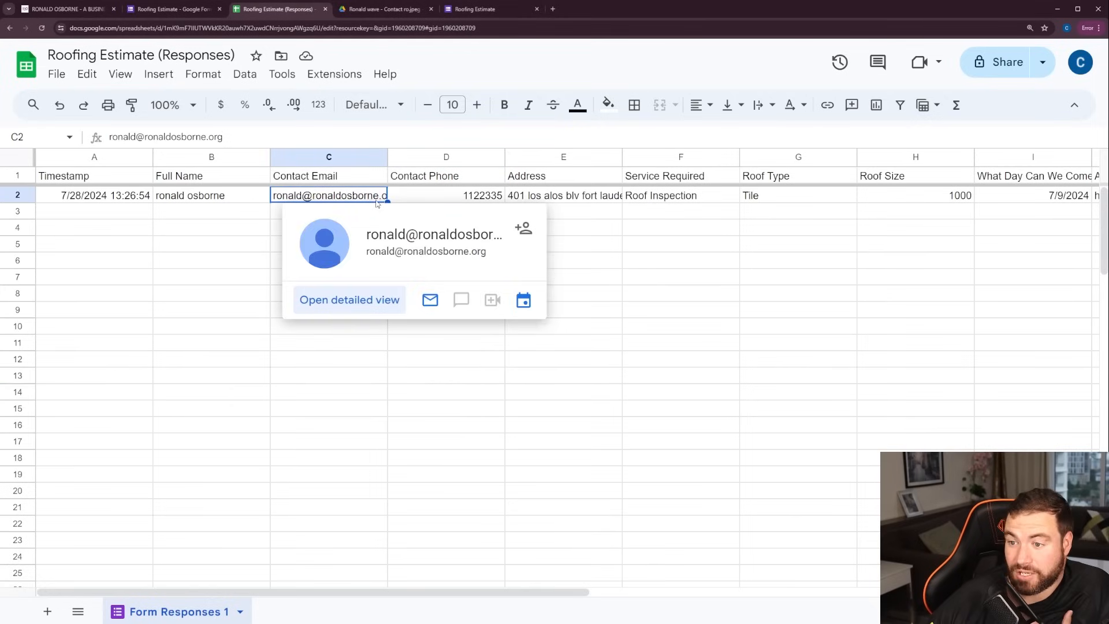
{"action": "left_click", "coordinate": [996, 197]}
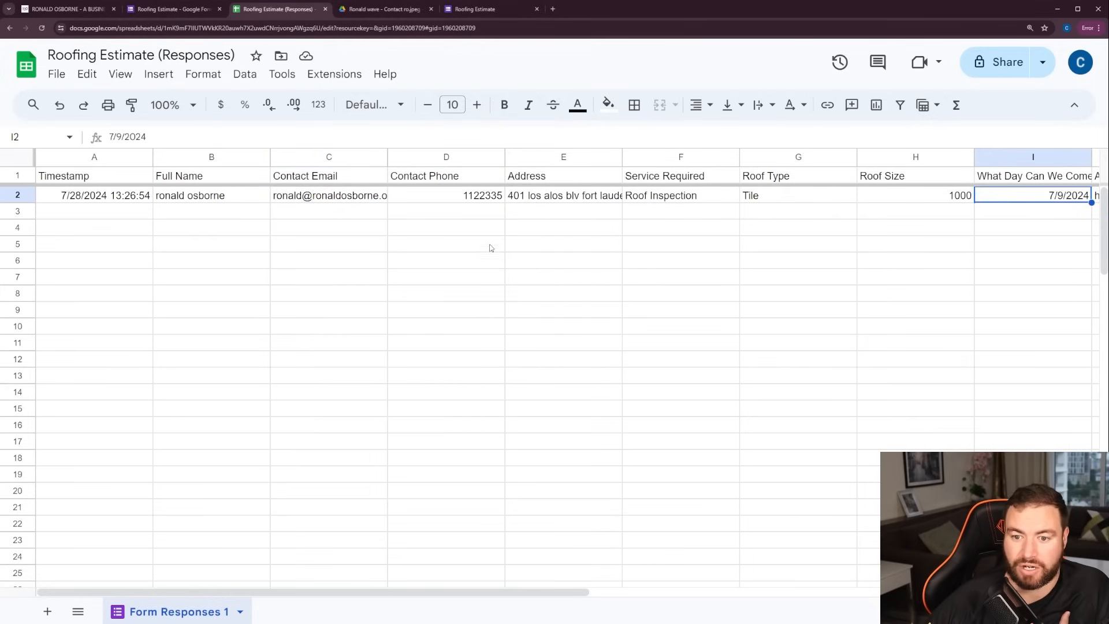
{"action": "left_click", "coordinate": [364, 198]}
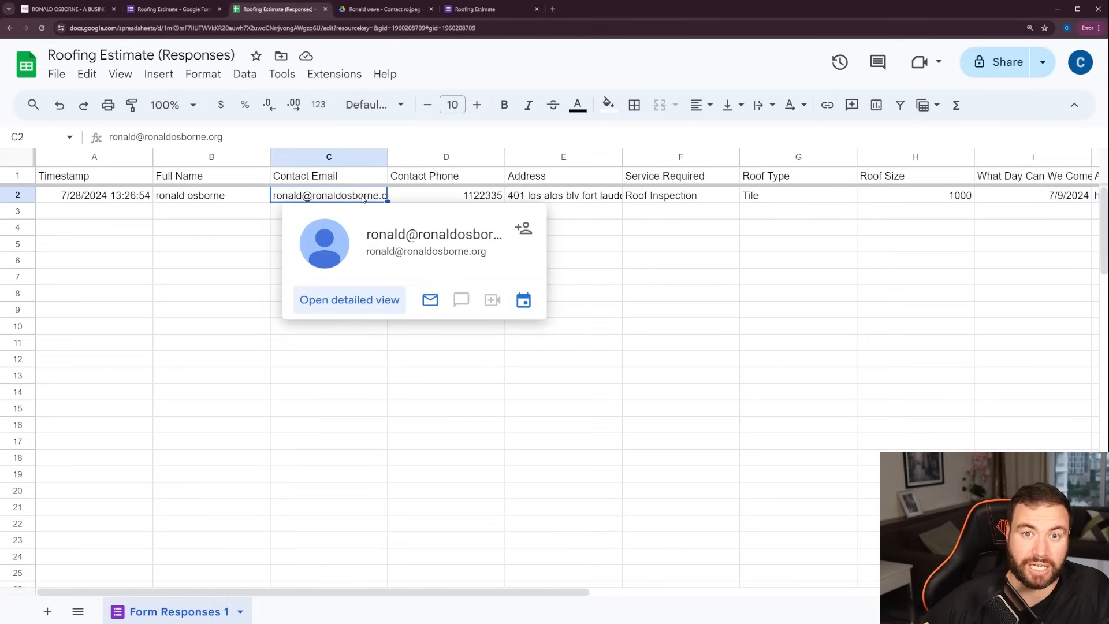